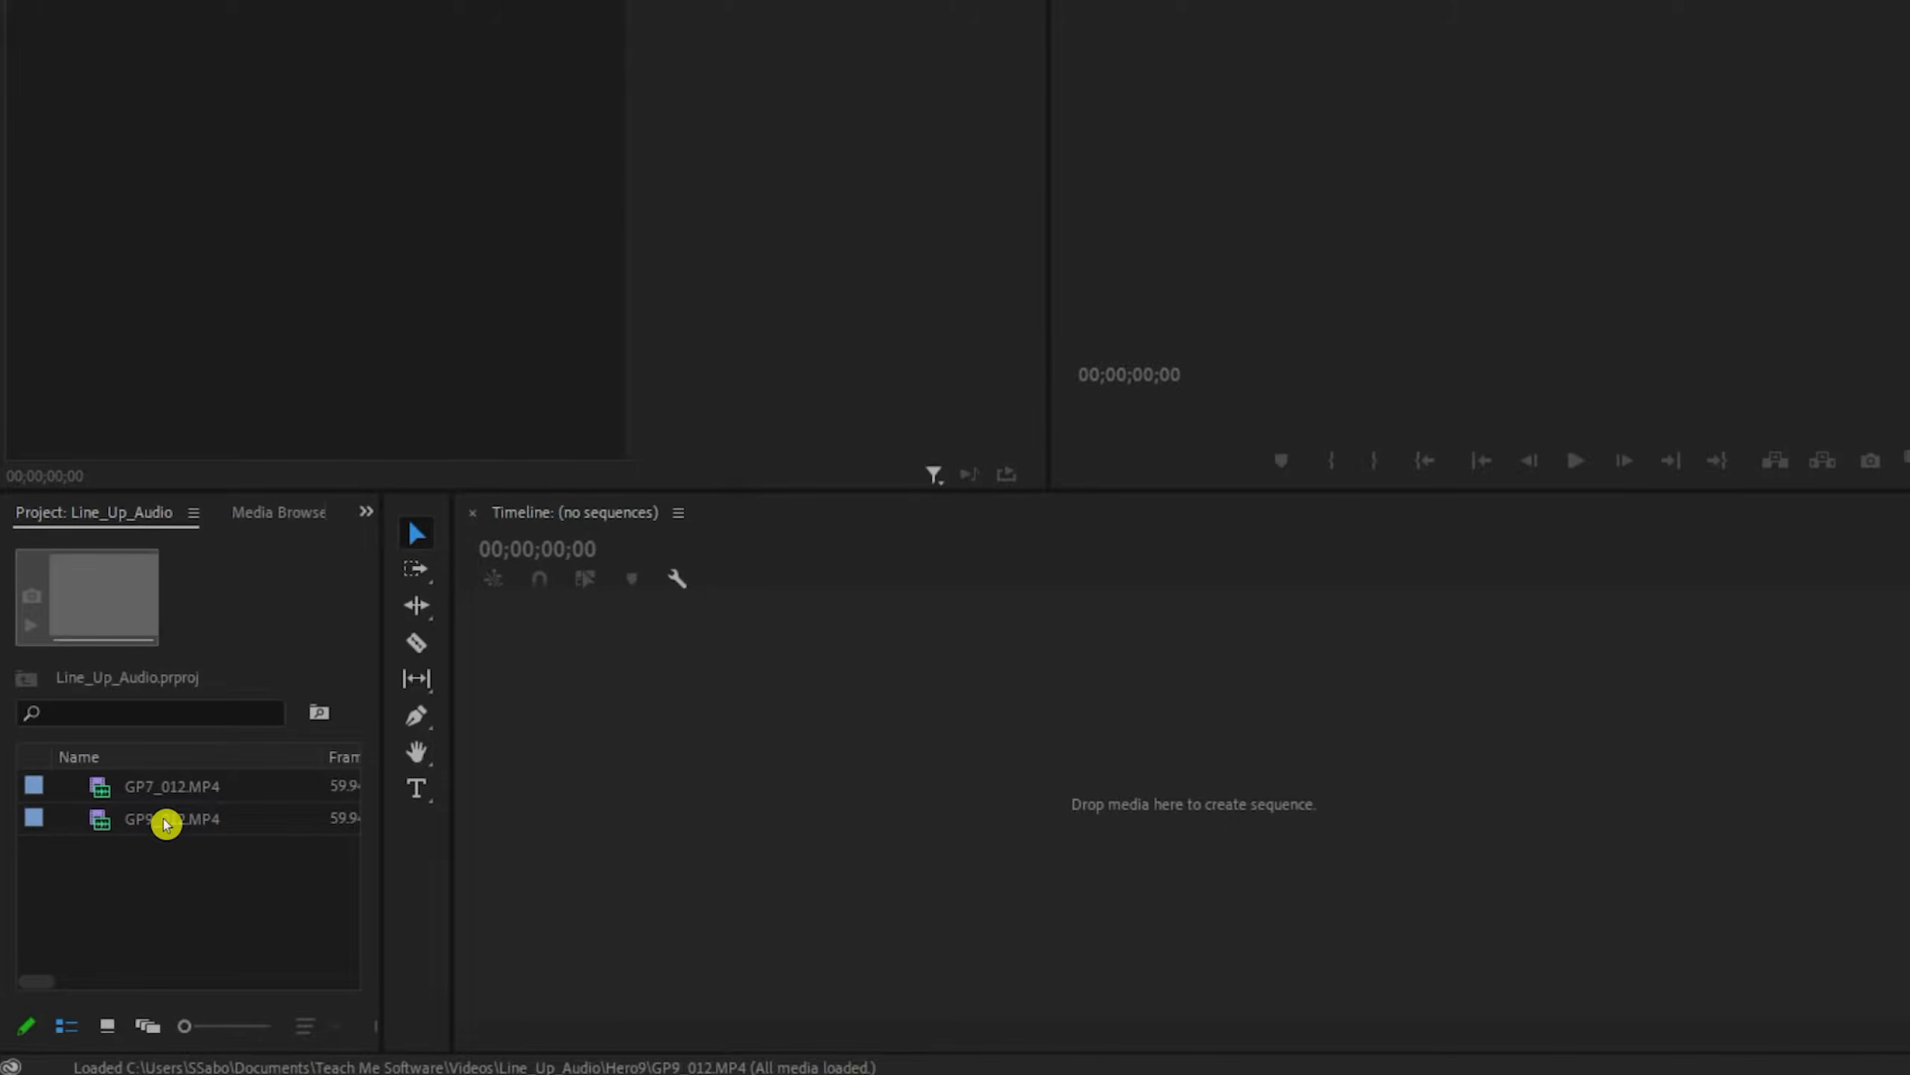
- Create a sequence from GP9_012.MP4 and stack GP7_012.MP4 above it on Video 2 and Audio 2, both starting at 00:00
drag(165, 820, 597, 783)
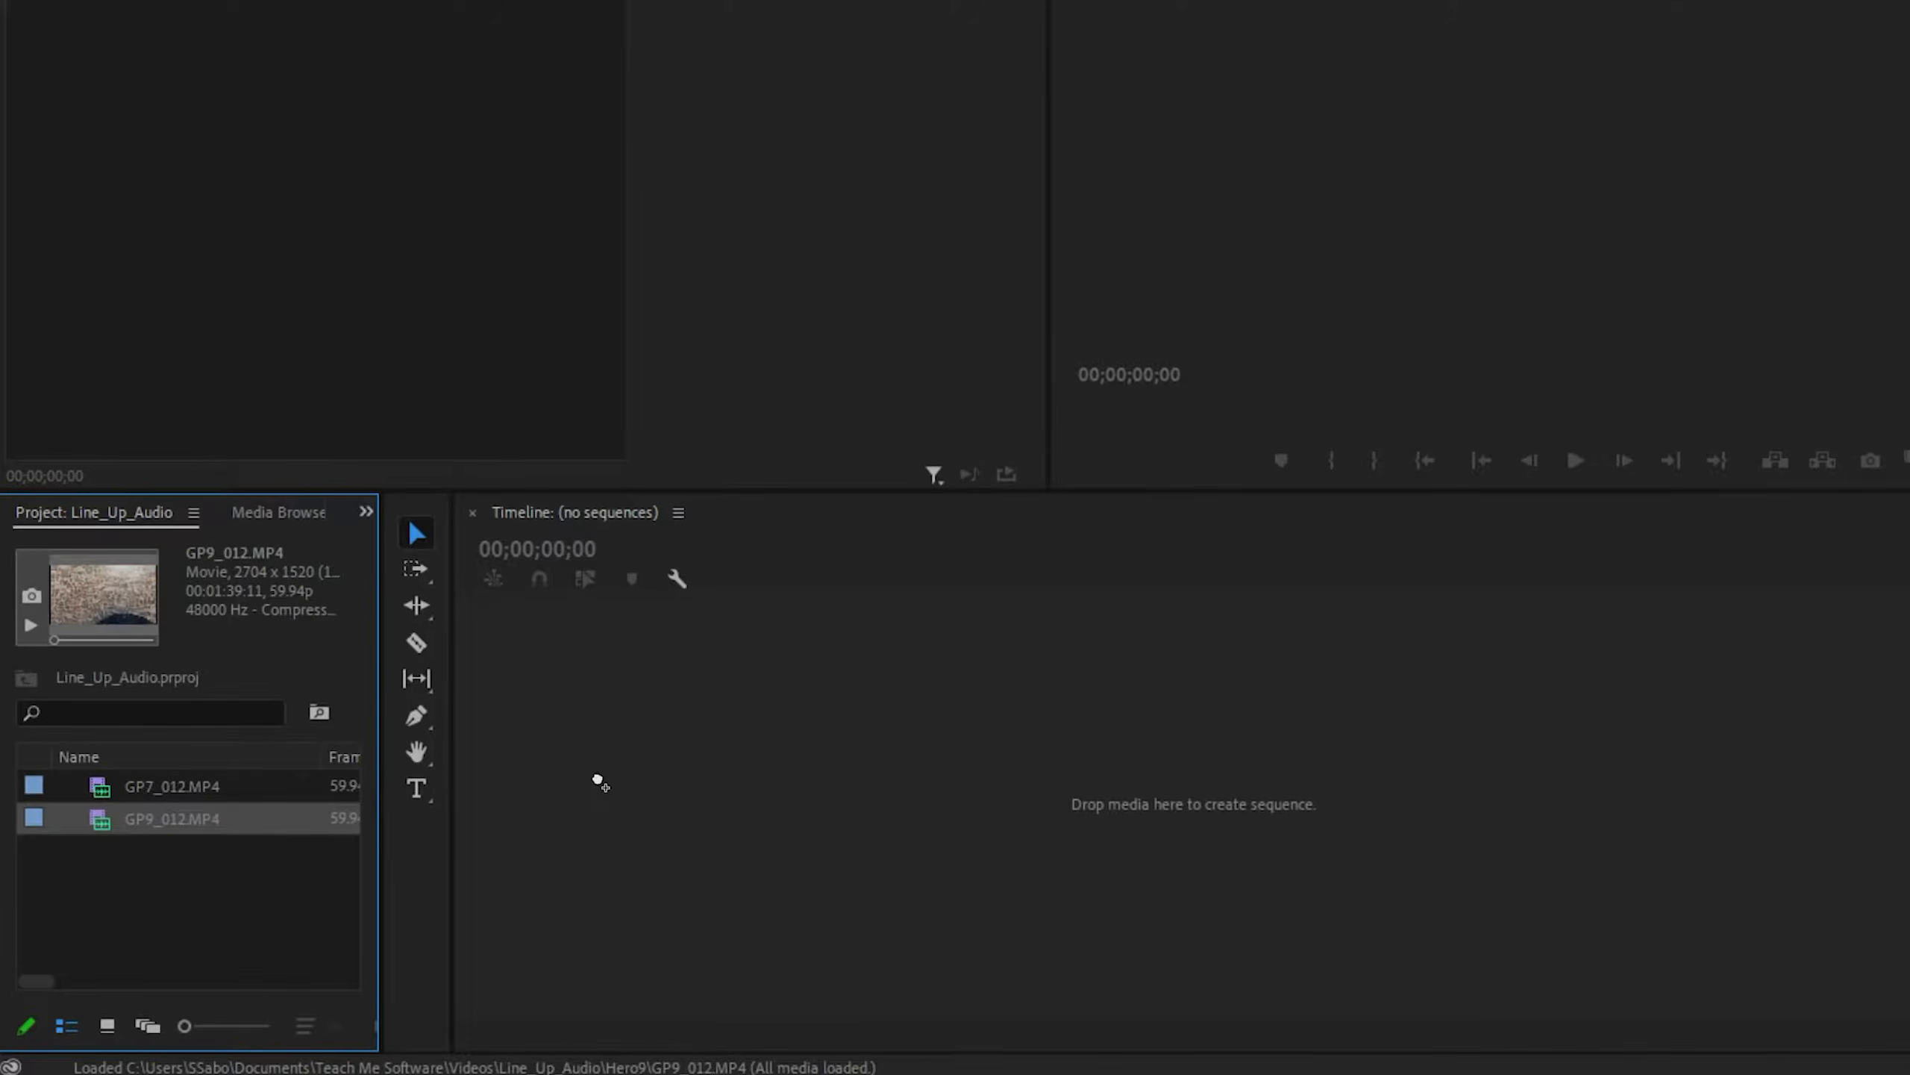
drag(792, 783, 792, 784)
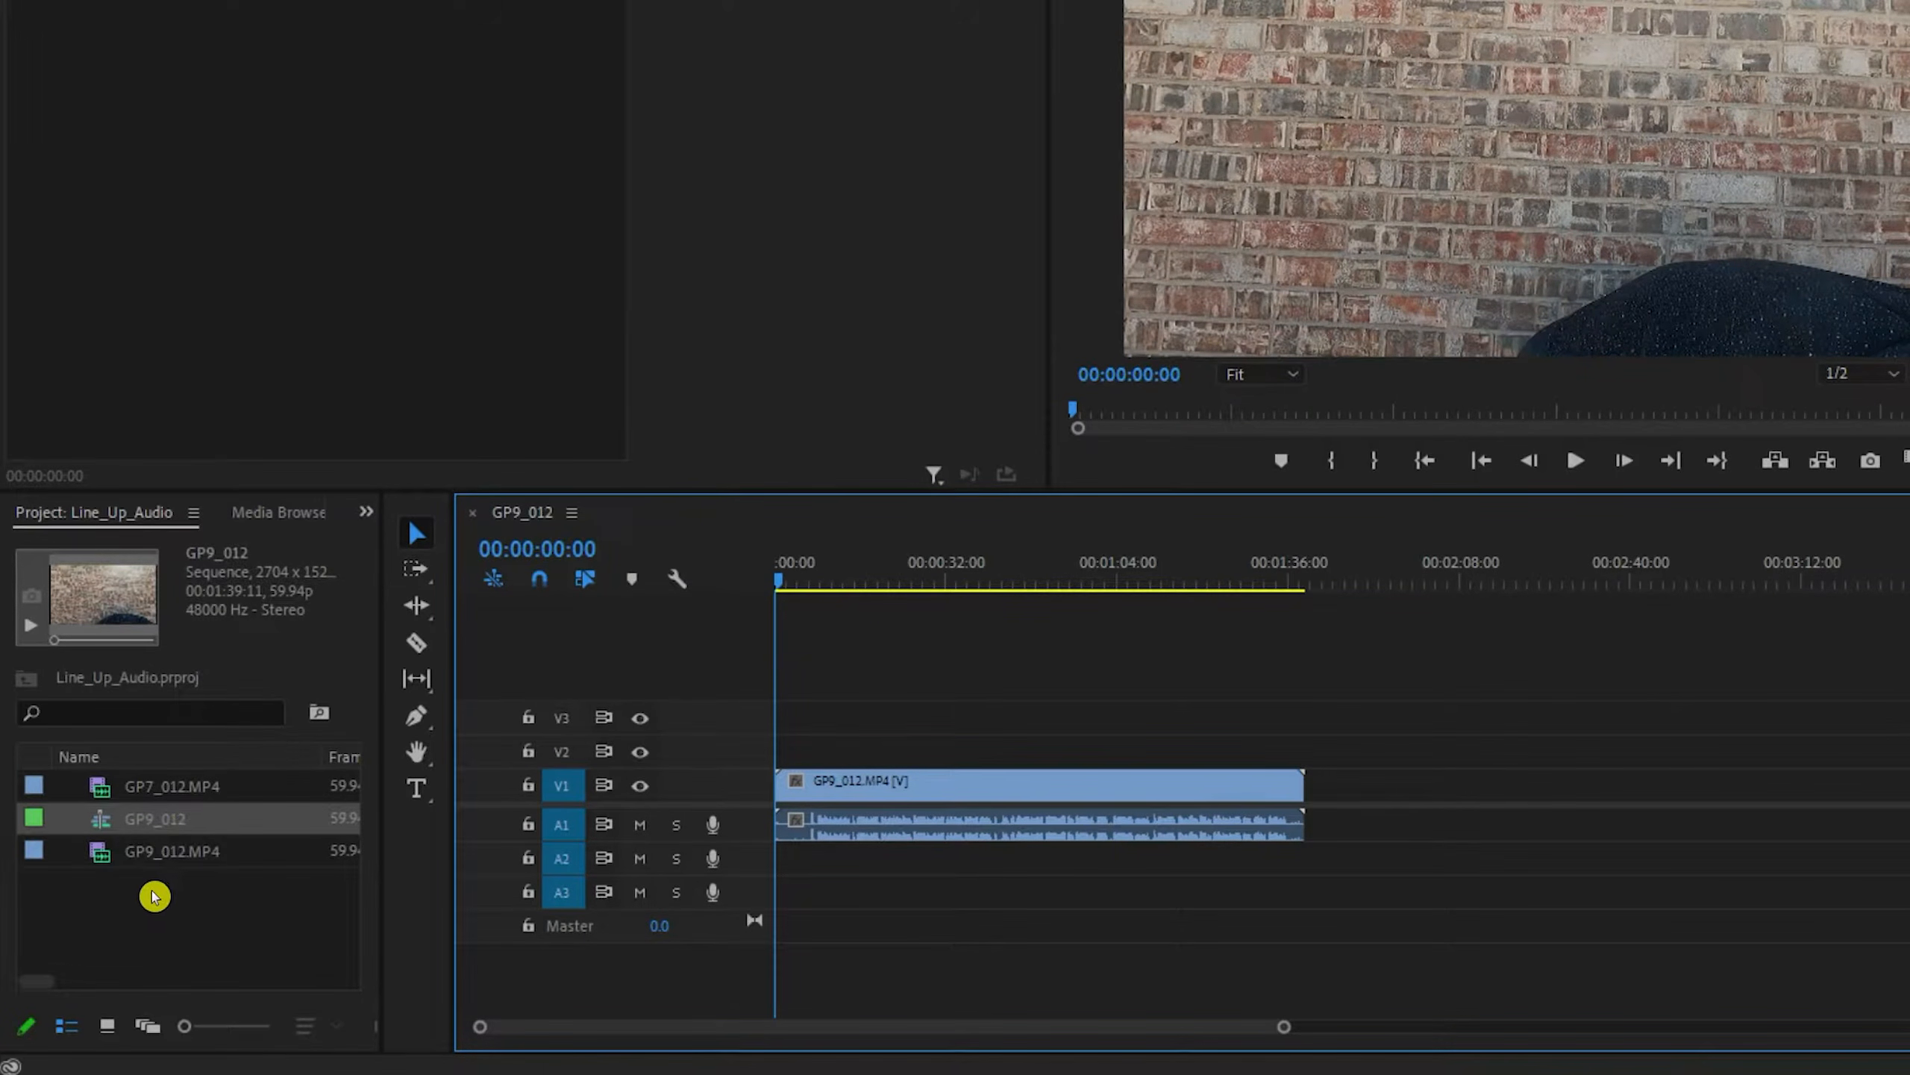
drag(160, 794, 775, 762)
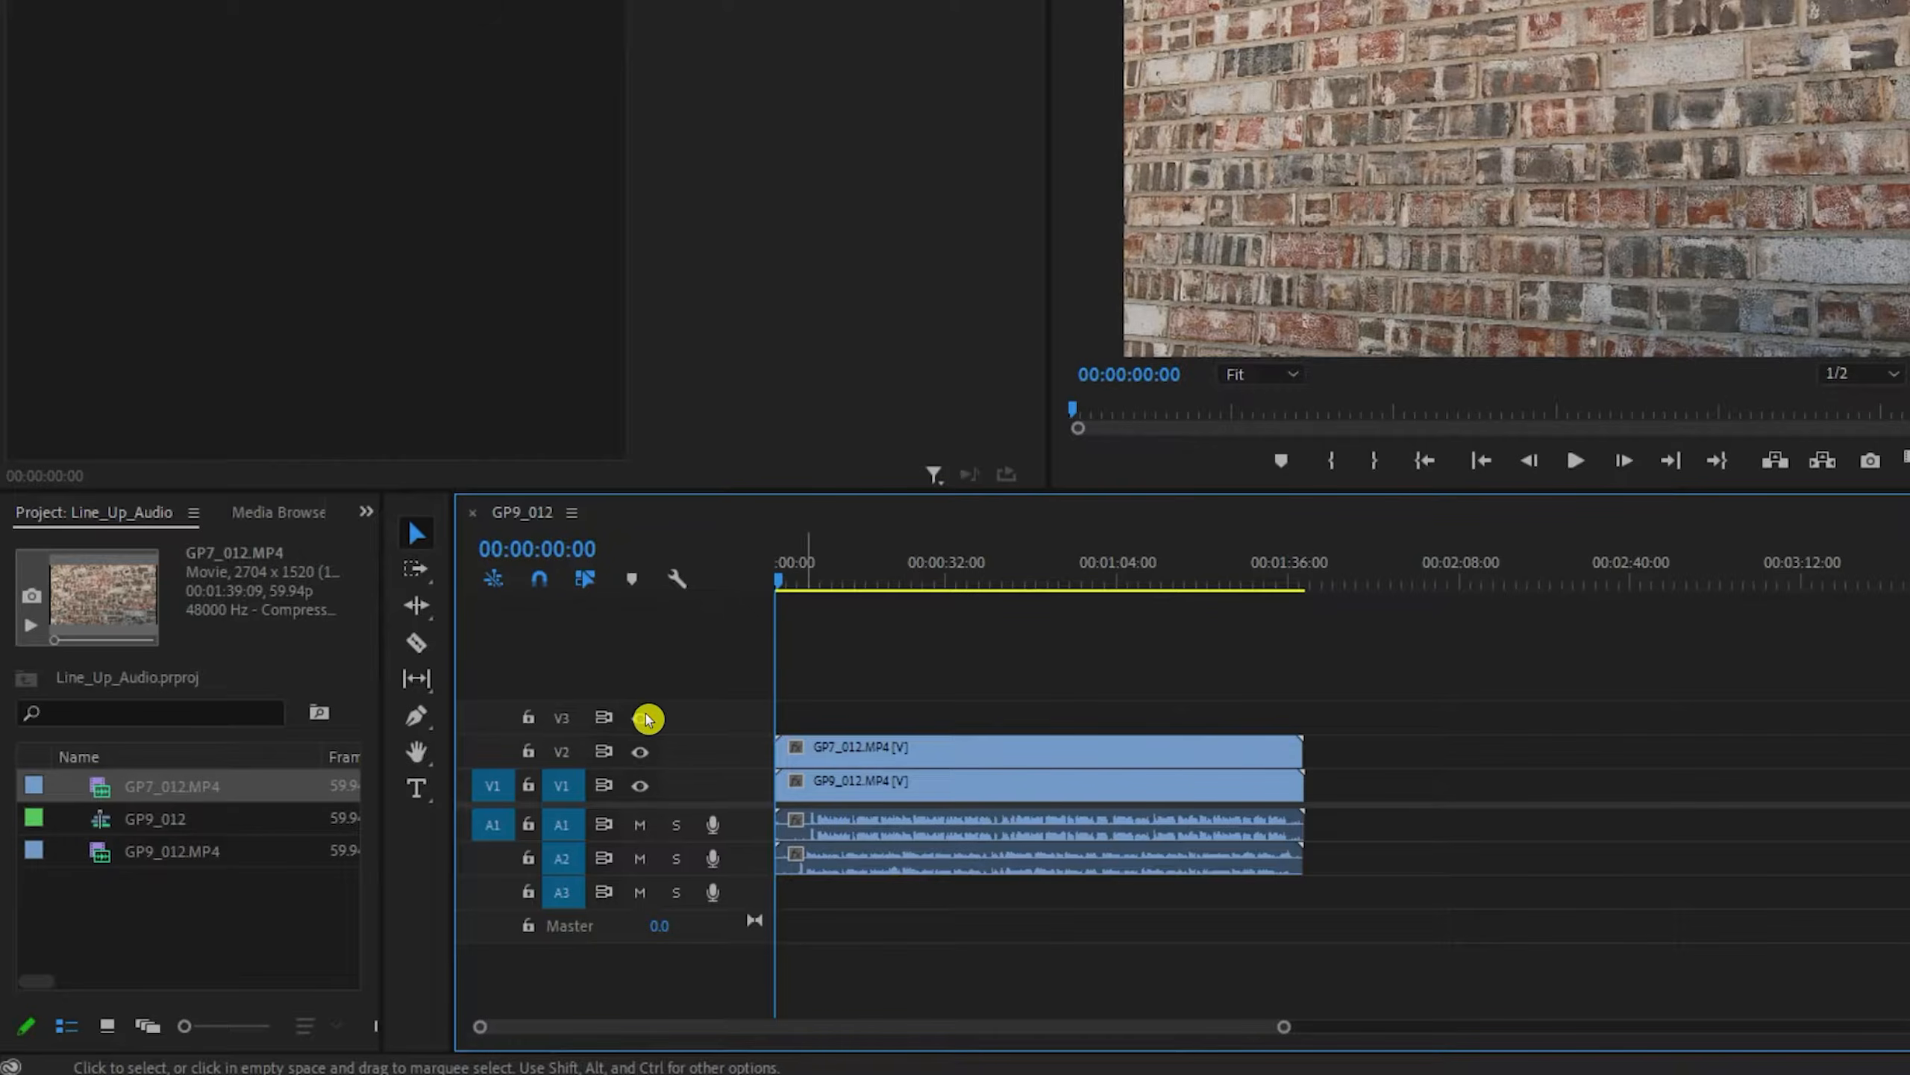
- Expand all timeline tracks and enlarge the time scale so the claps in both audio waveforms can be compared
click(677, 577)
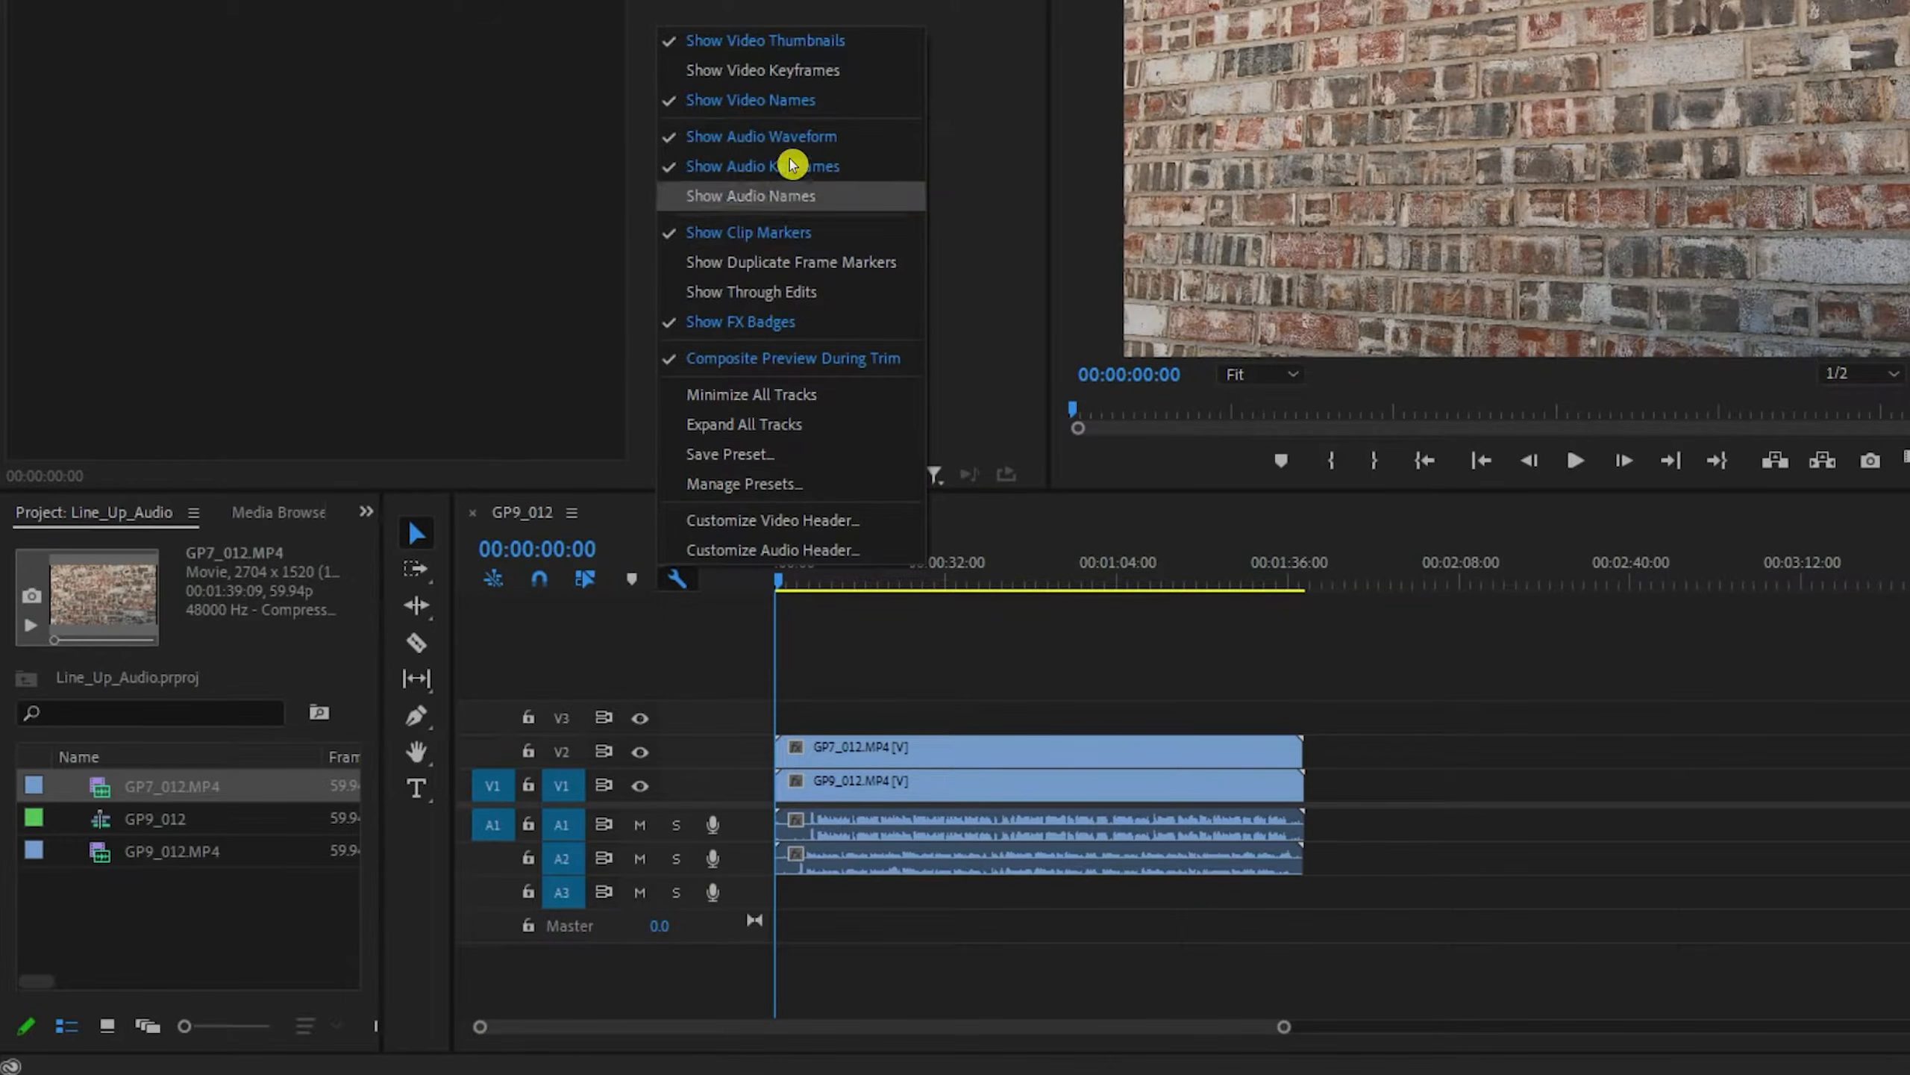
click(749, 423)
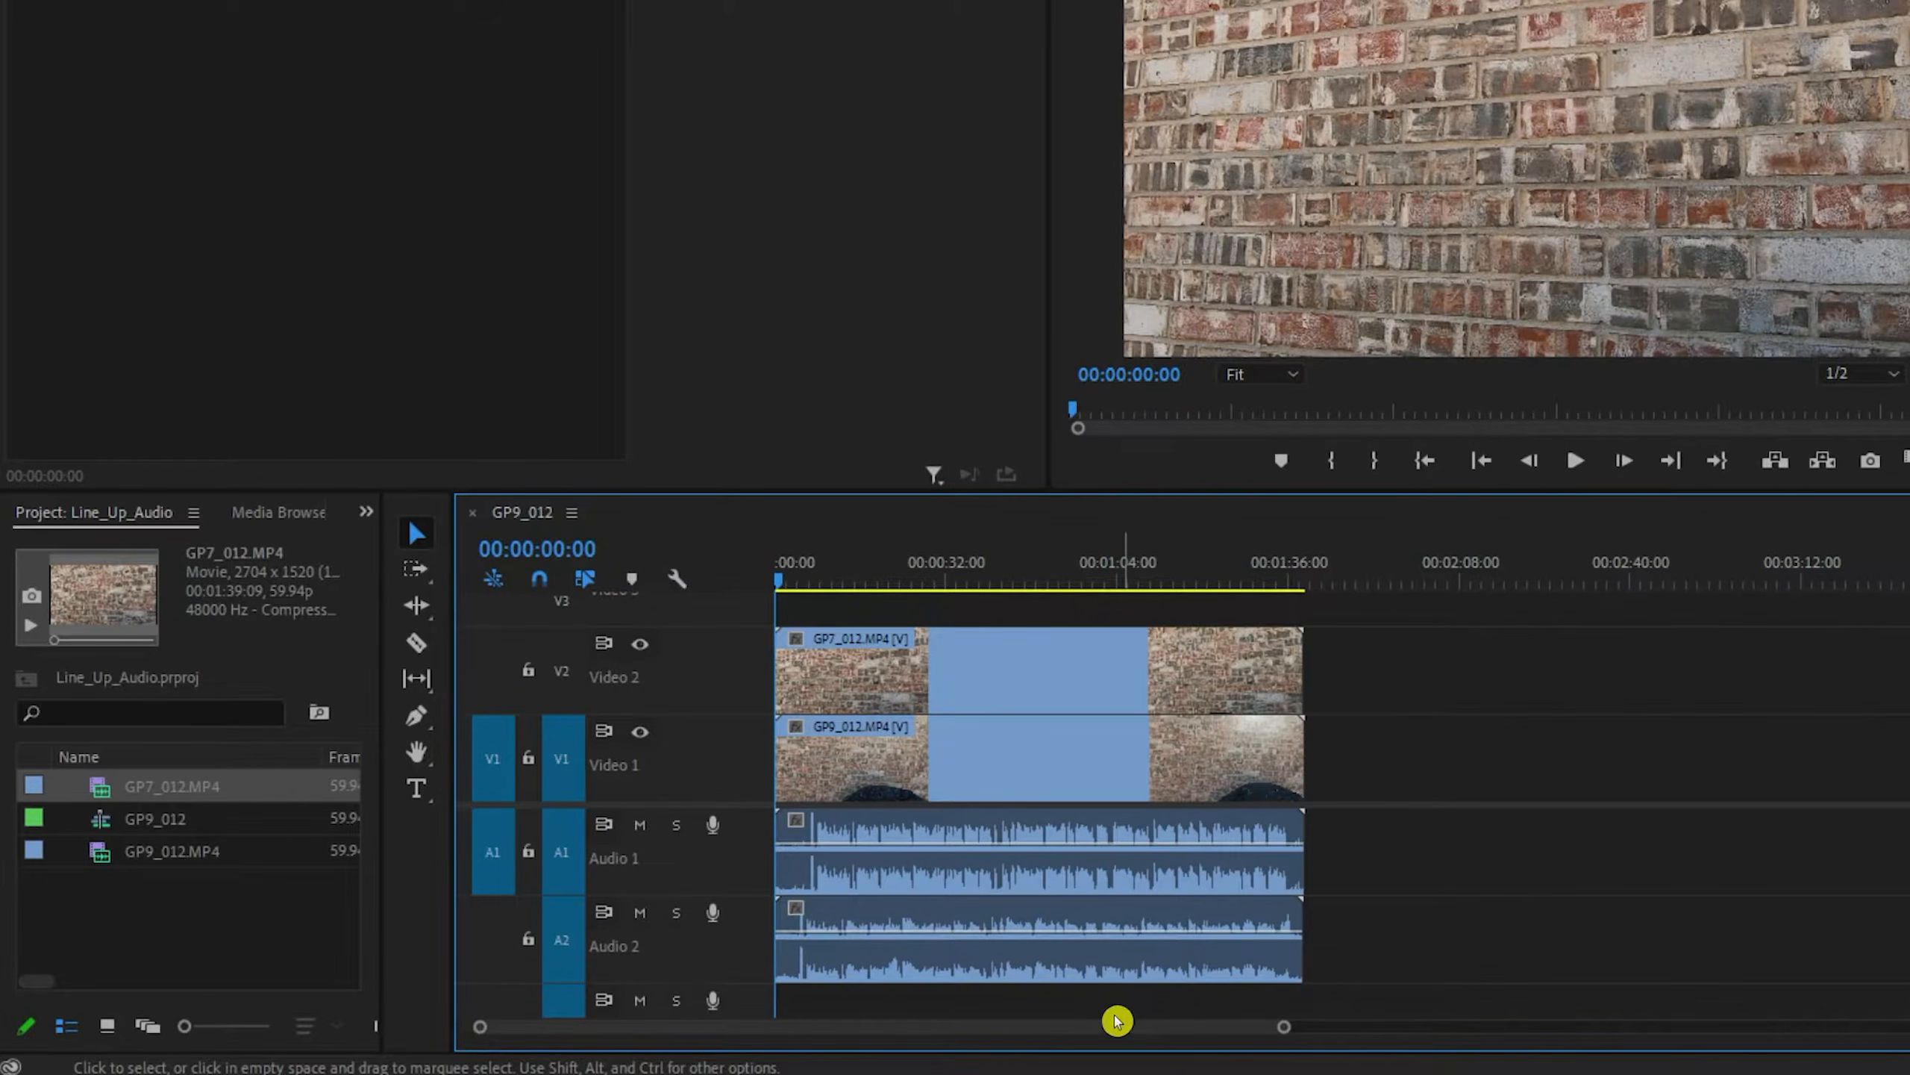
drag(1281, 1028, 1076, 1053)
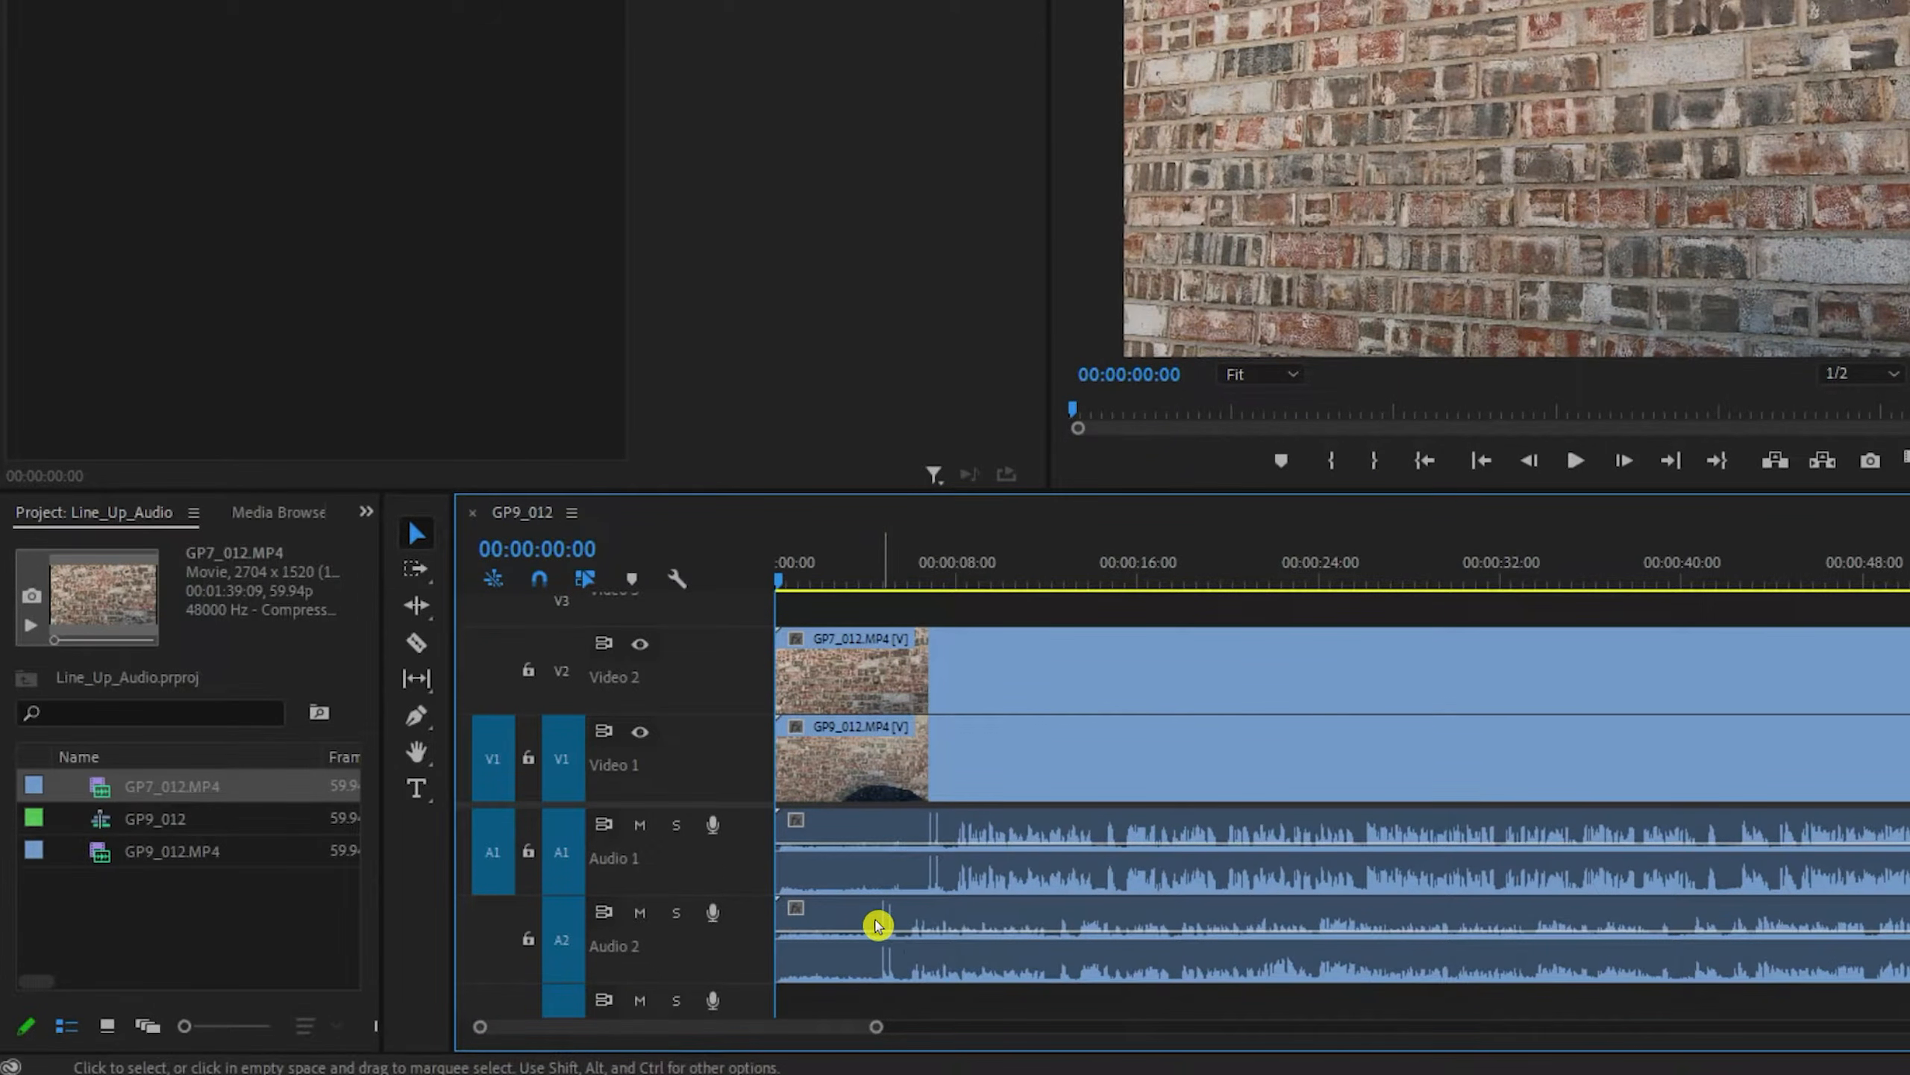
- Play the stacked clips to hear how their audio lines up, then return the playhead to the start
click(1571, 461)
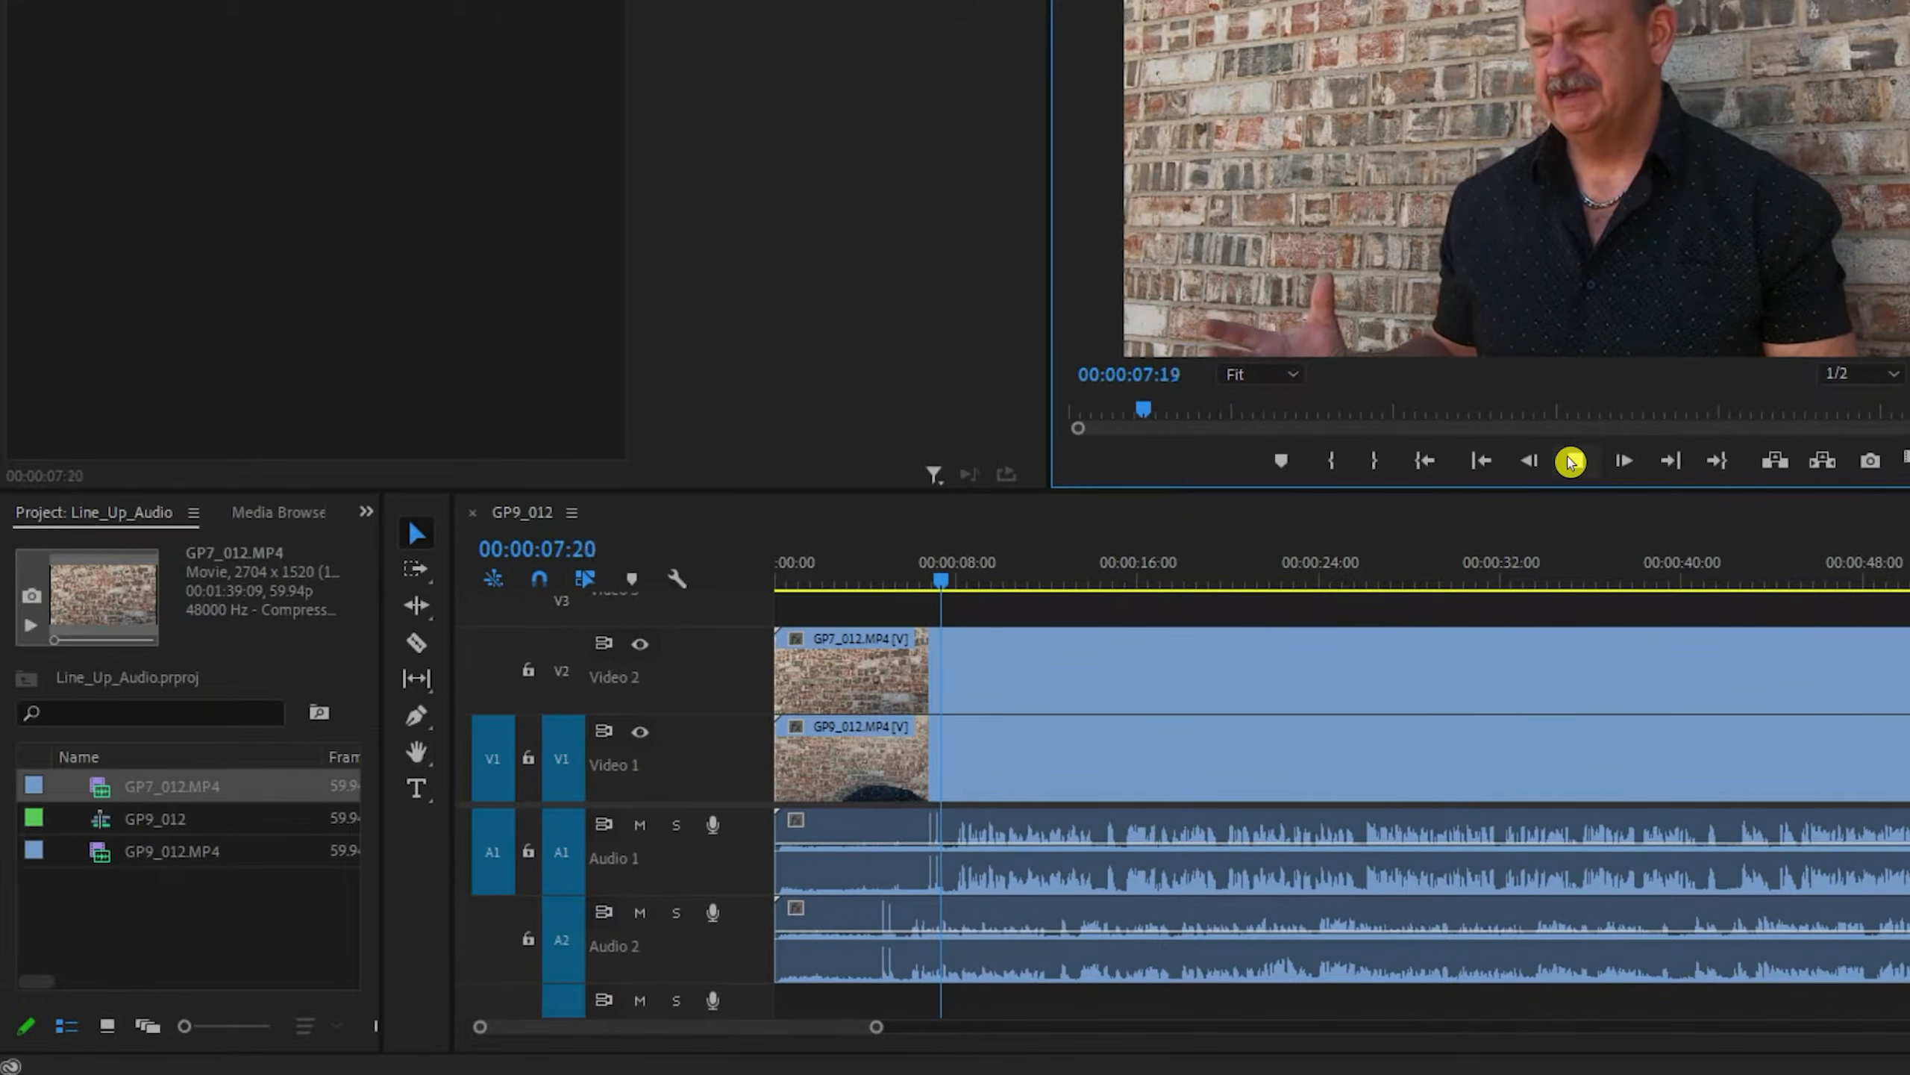
key(space)
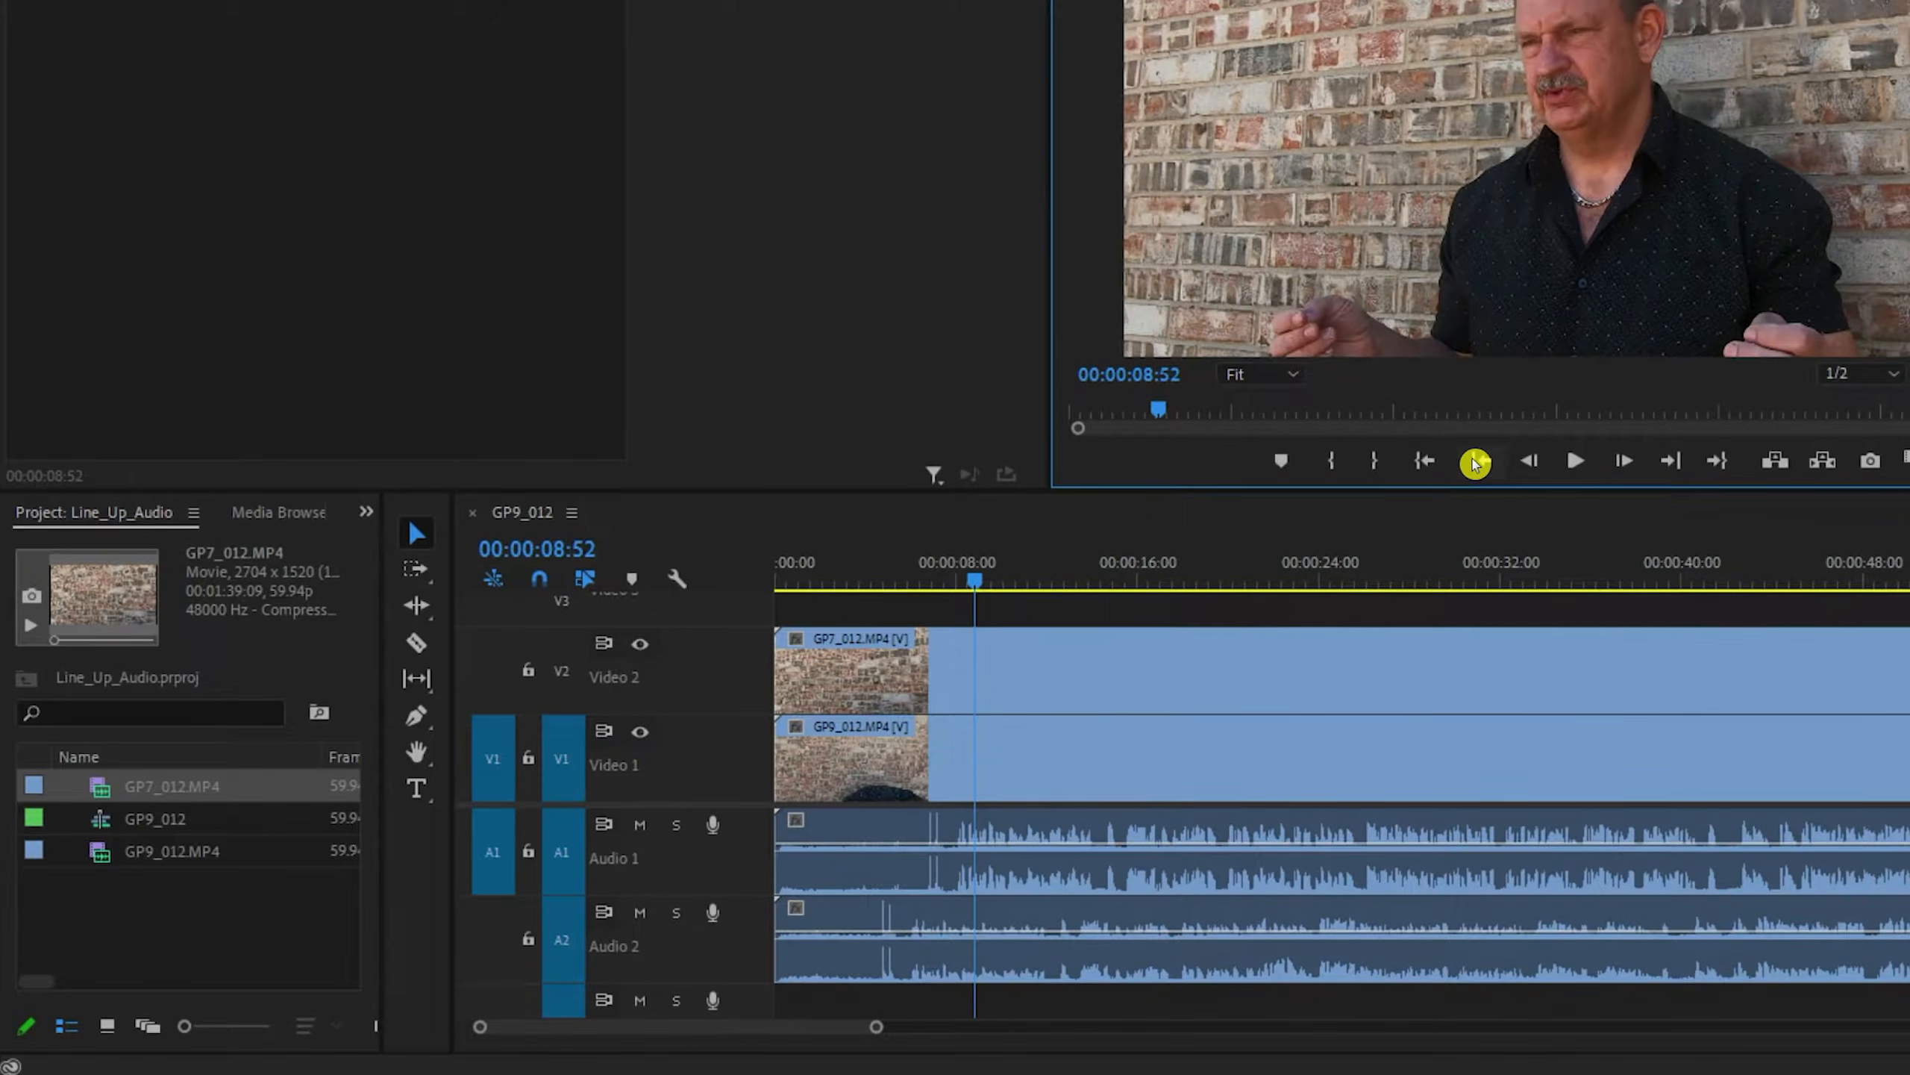
click(1474, 462)
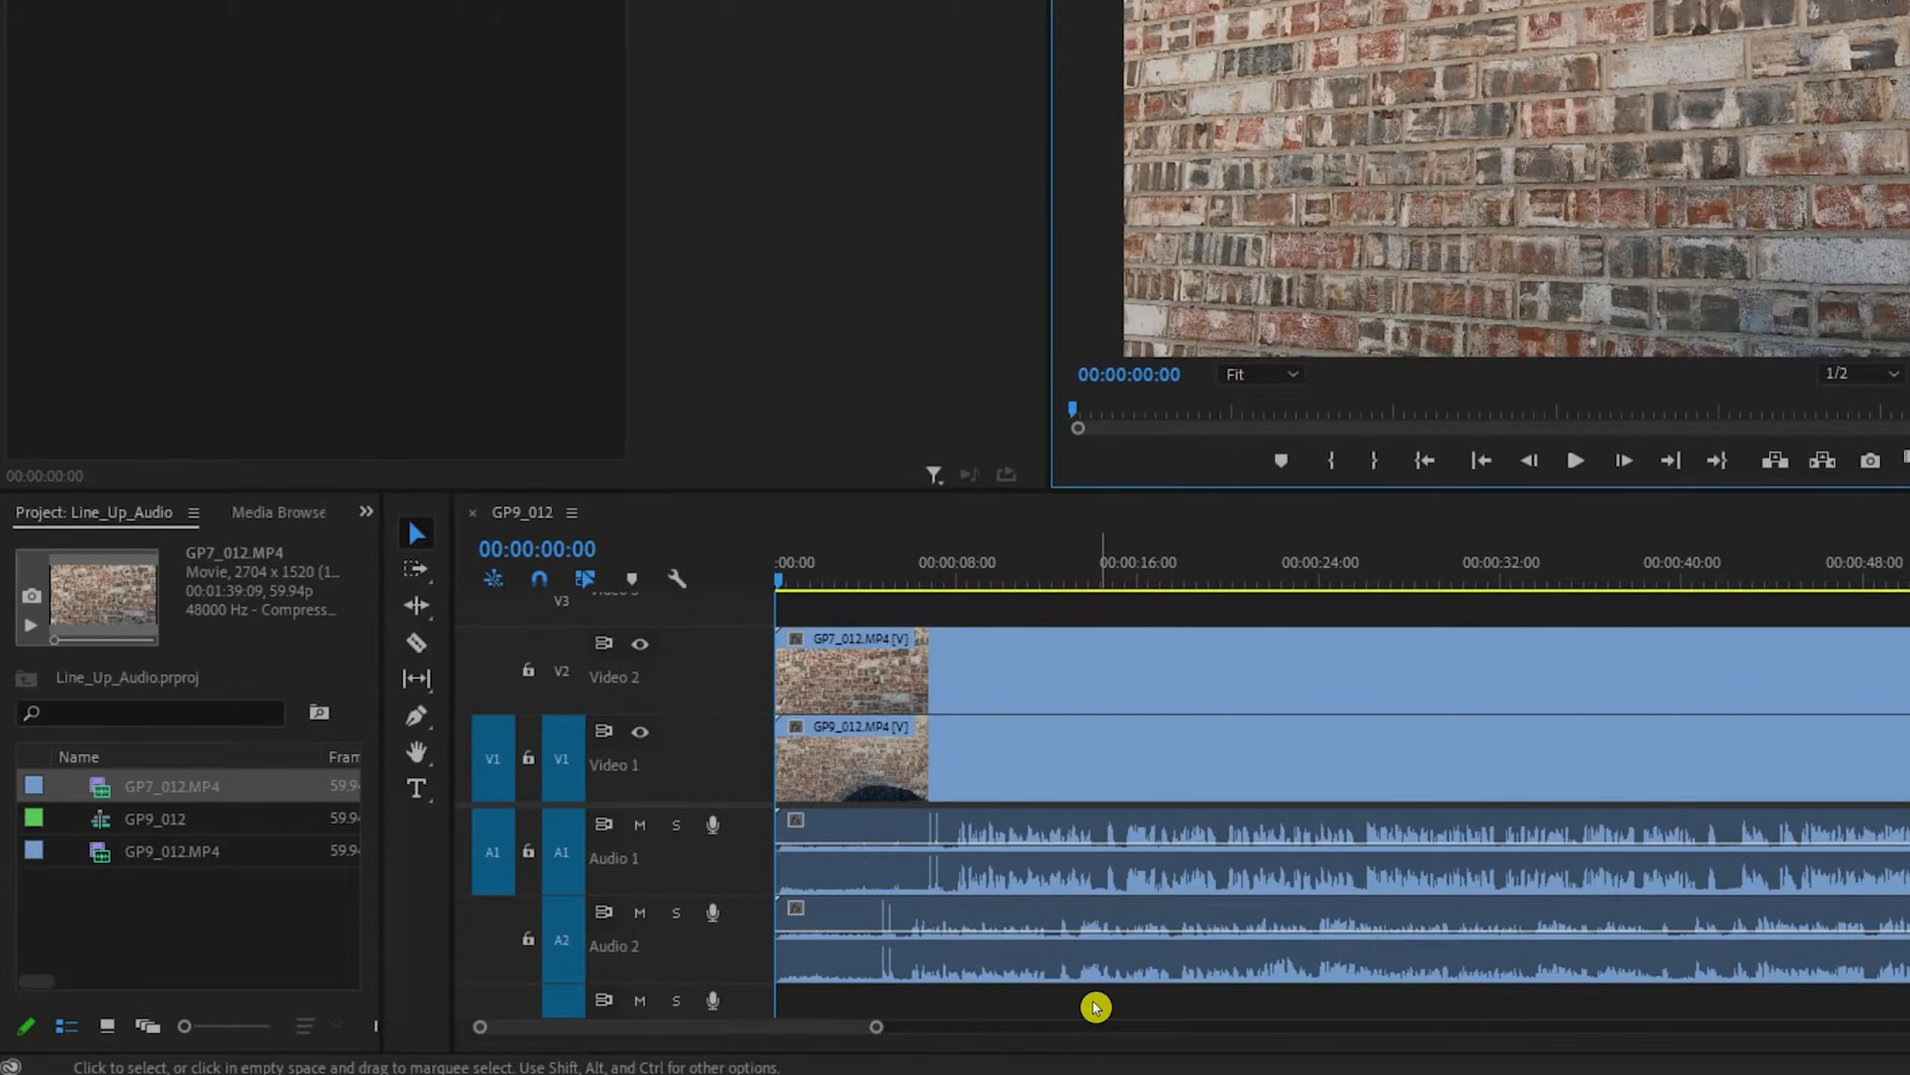
- Synchronize both stacked clips by Audio, using track channel 1
click(1097, 1005)
drag(1098, 1003, 1089, 688)
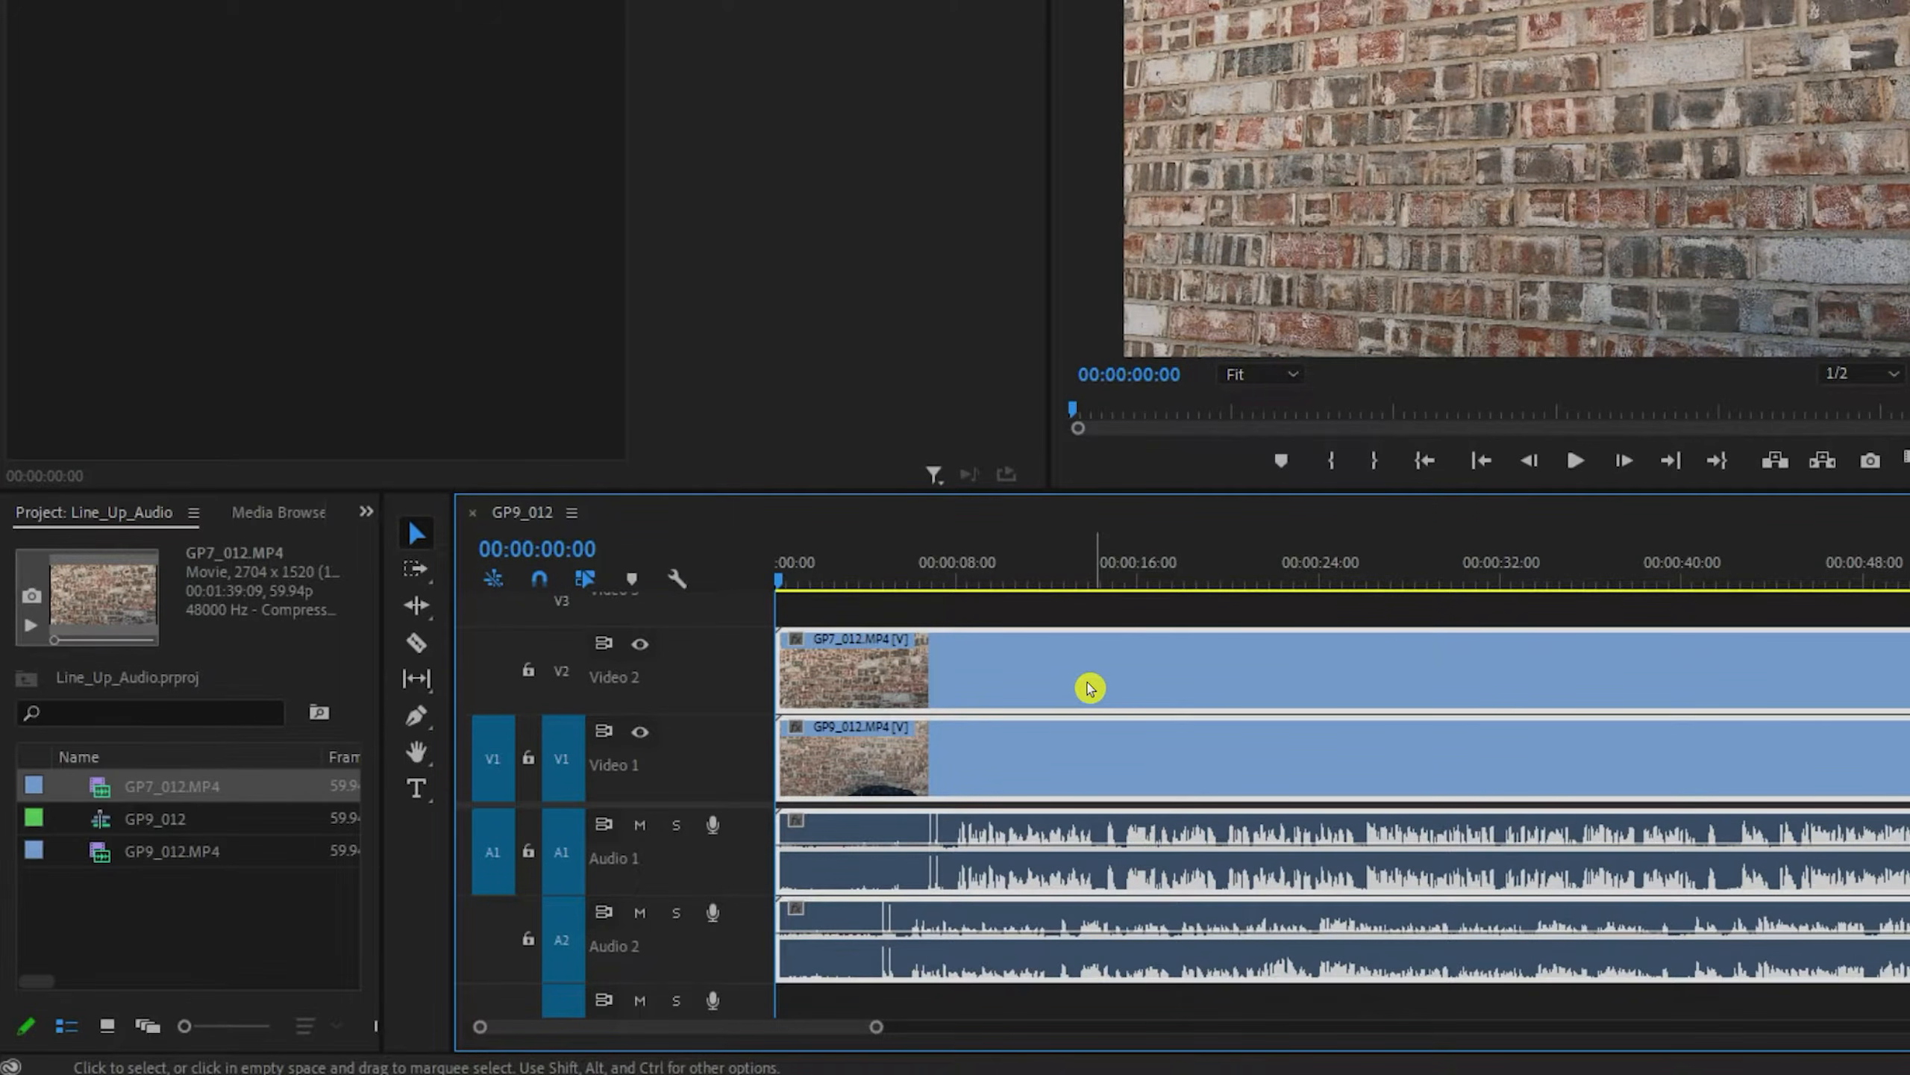
right_click(1089, 688)
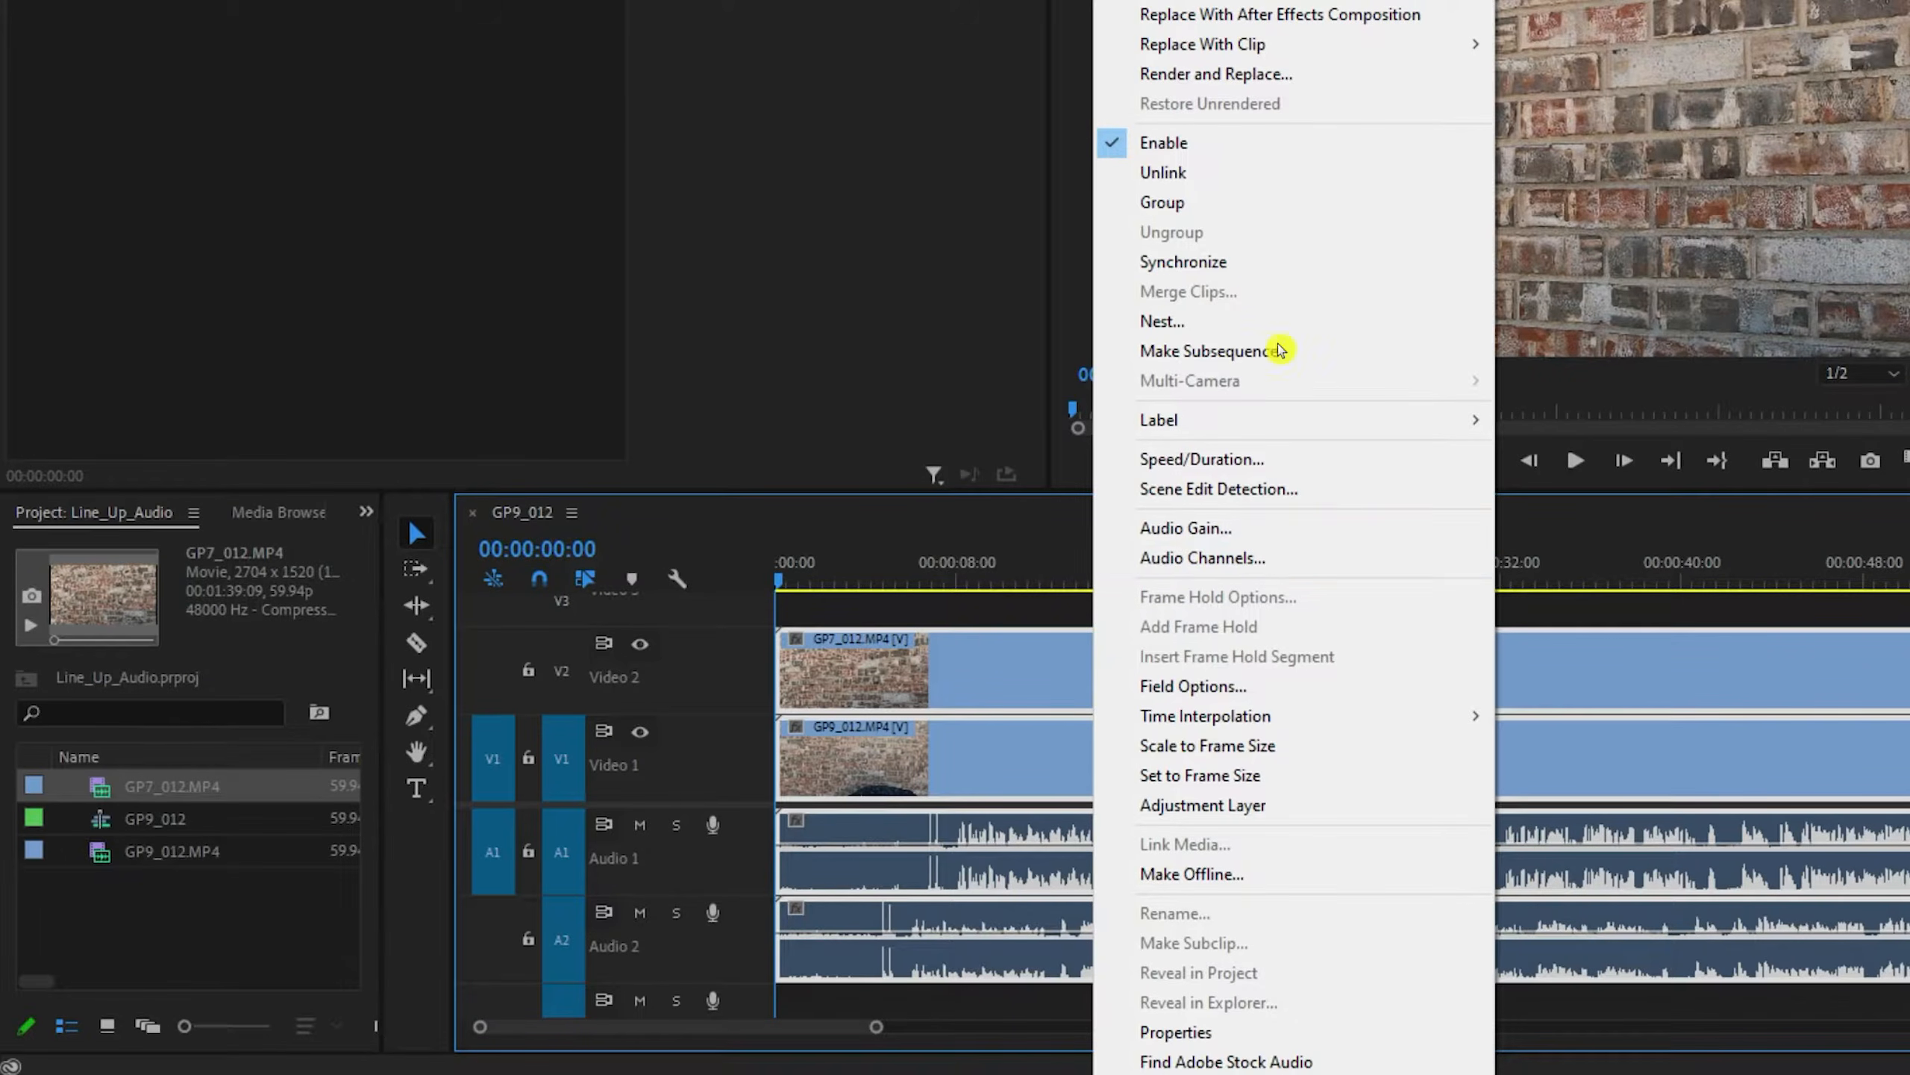
click(1283, 261)
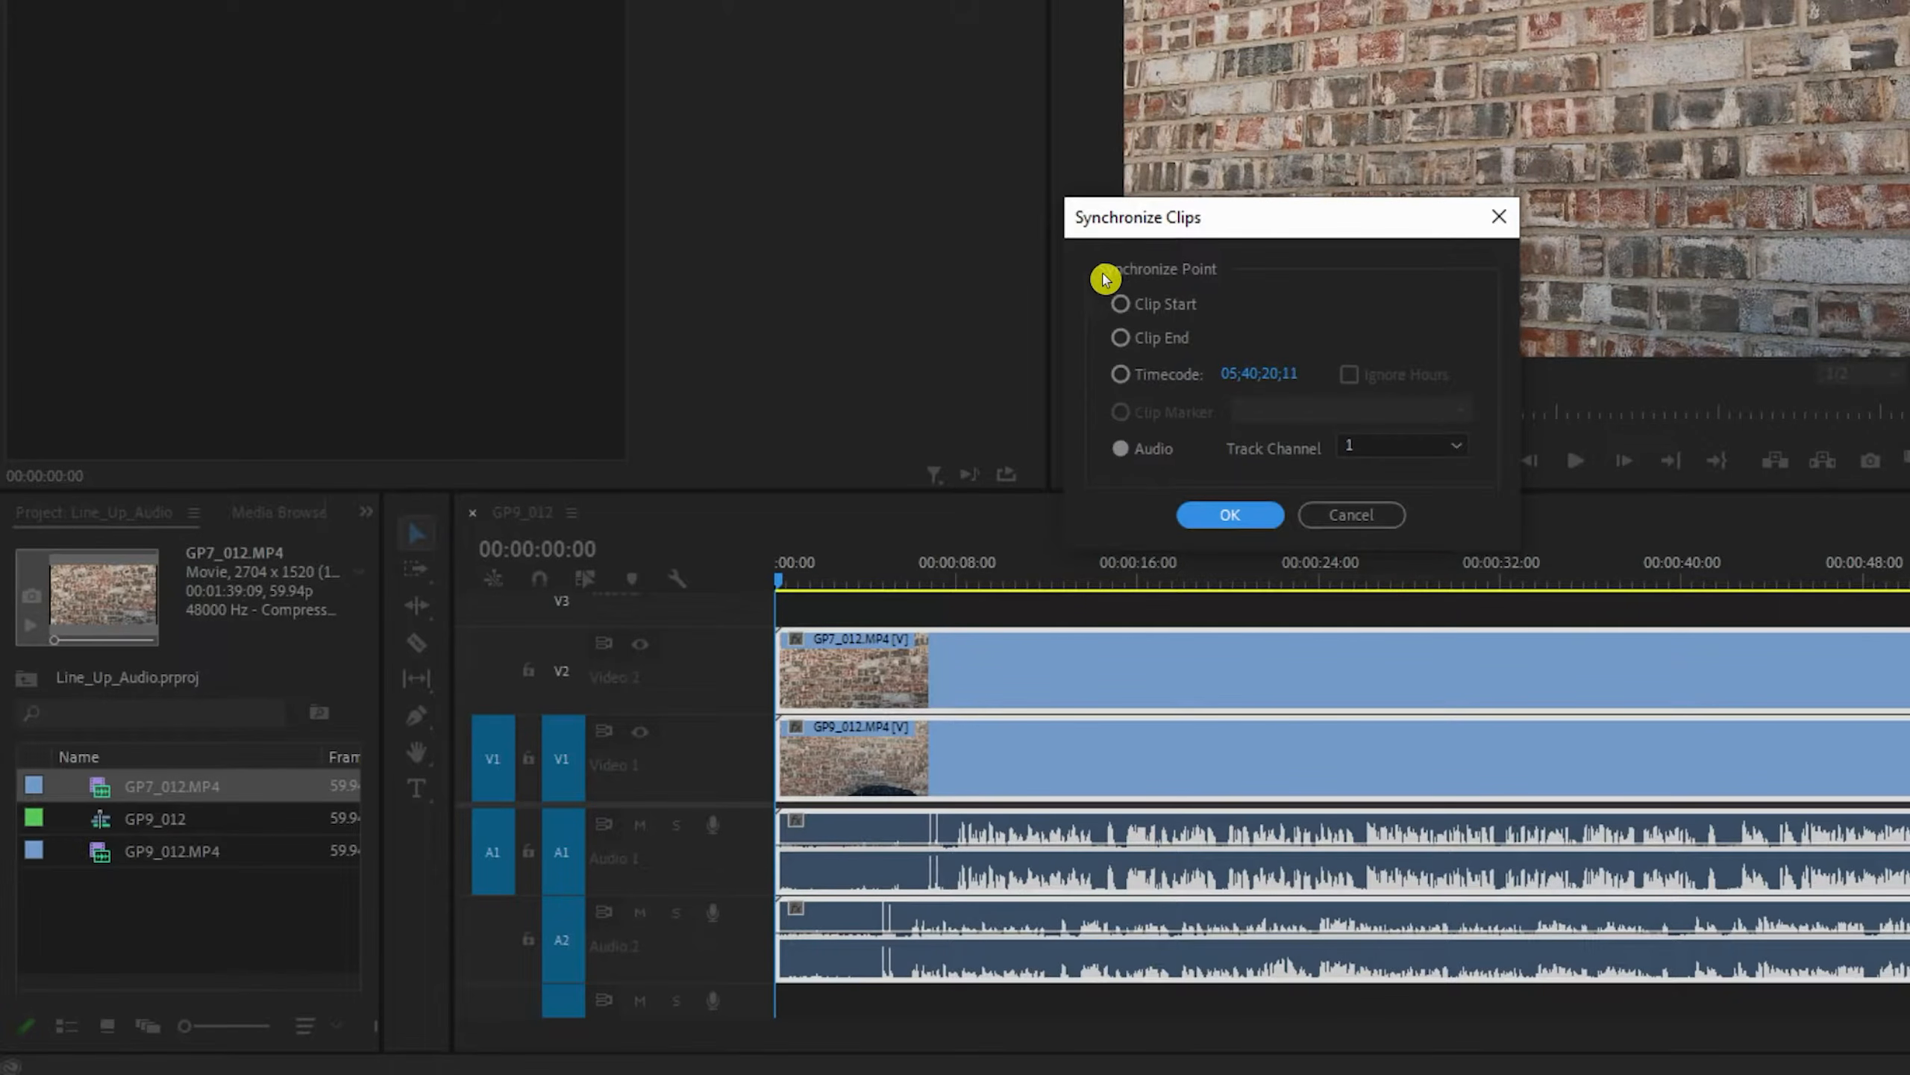
click(1120, 451)
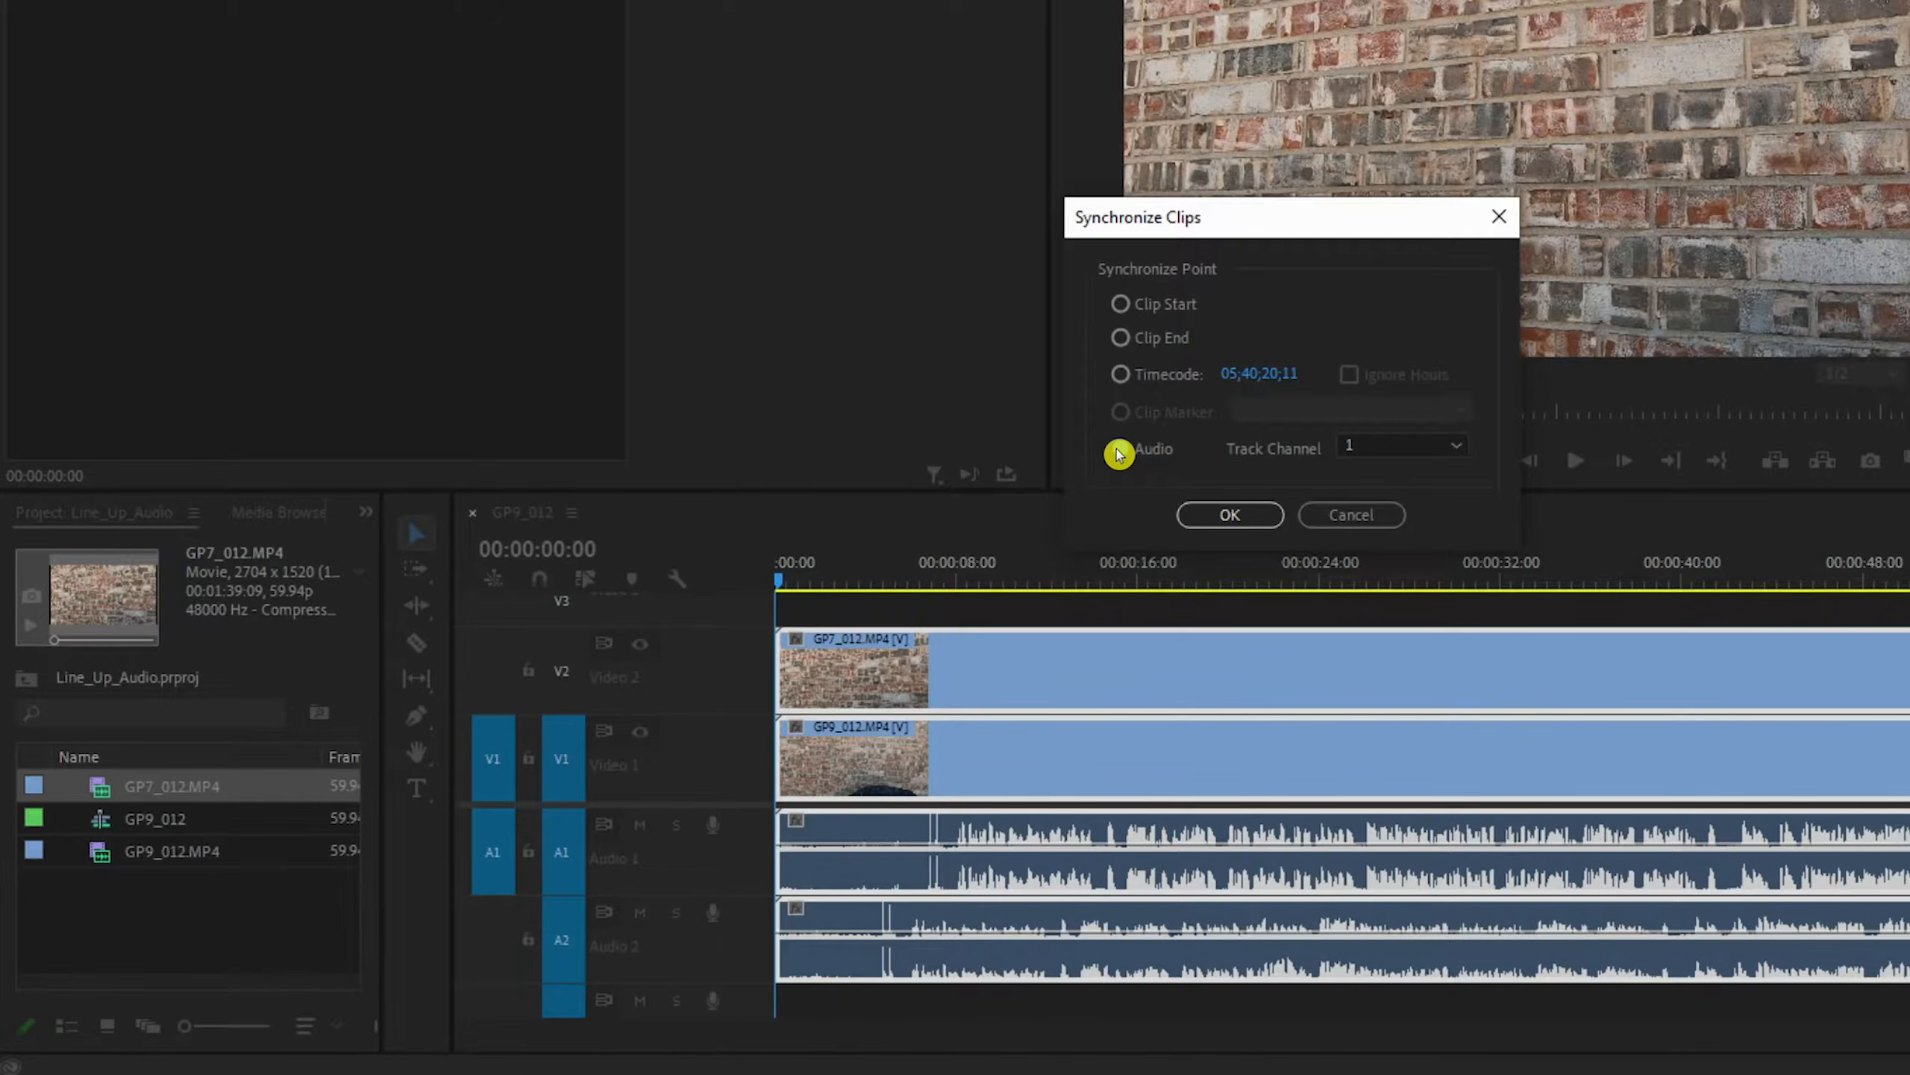
click(1457, 450)
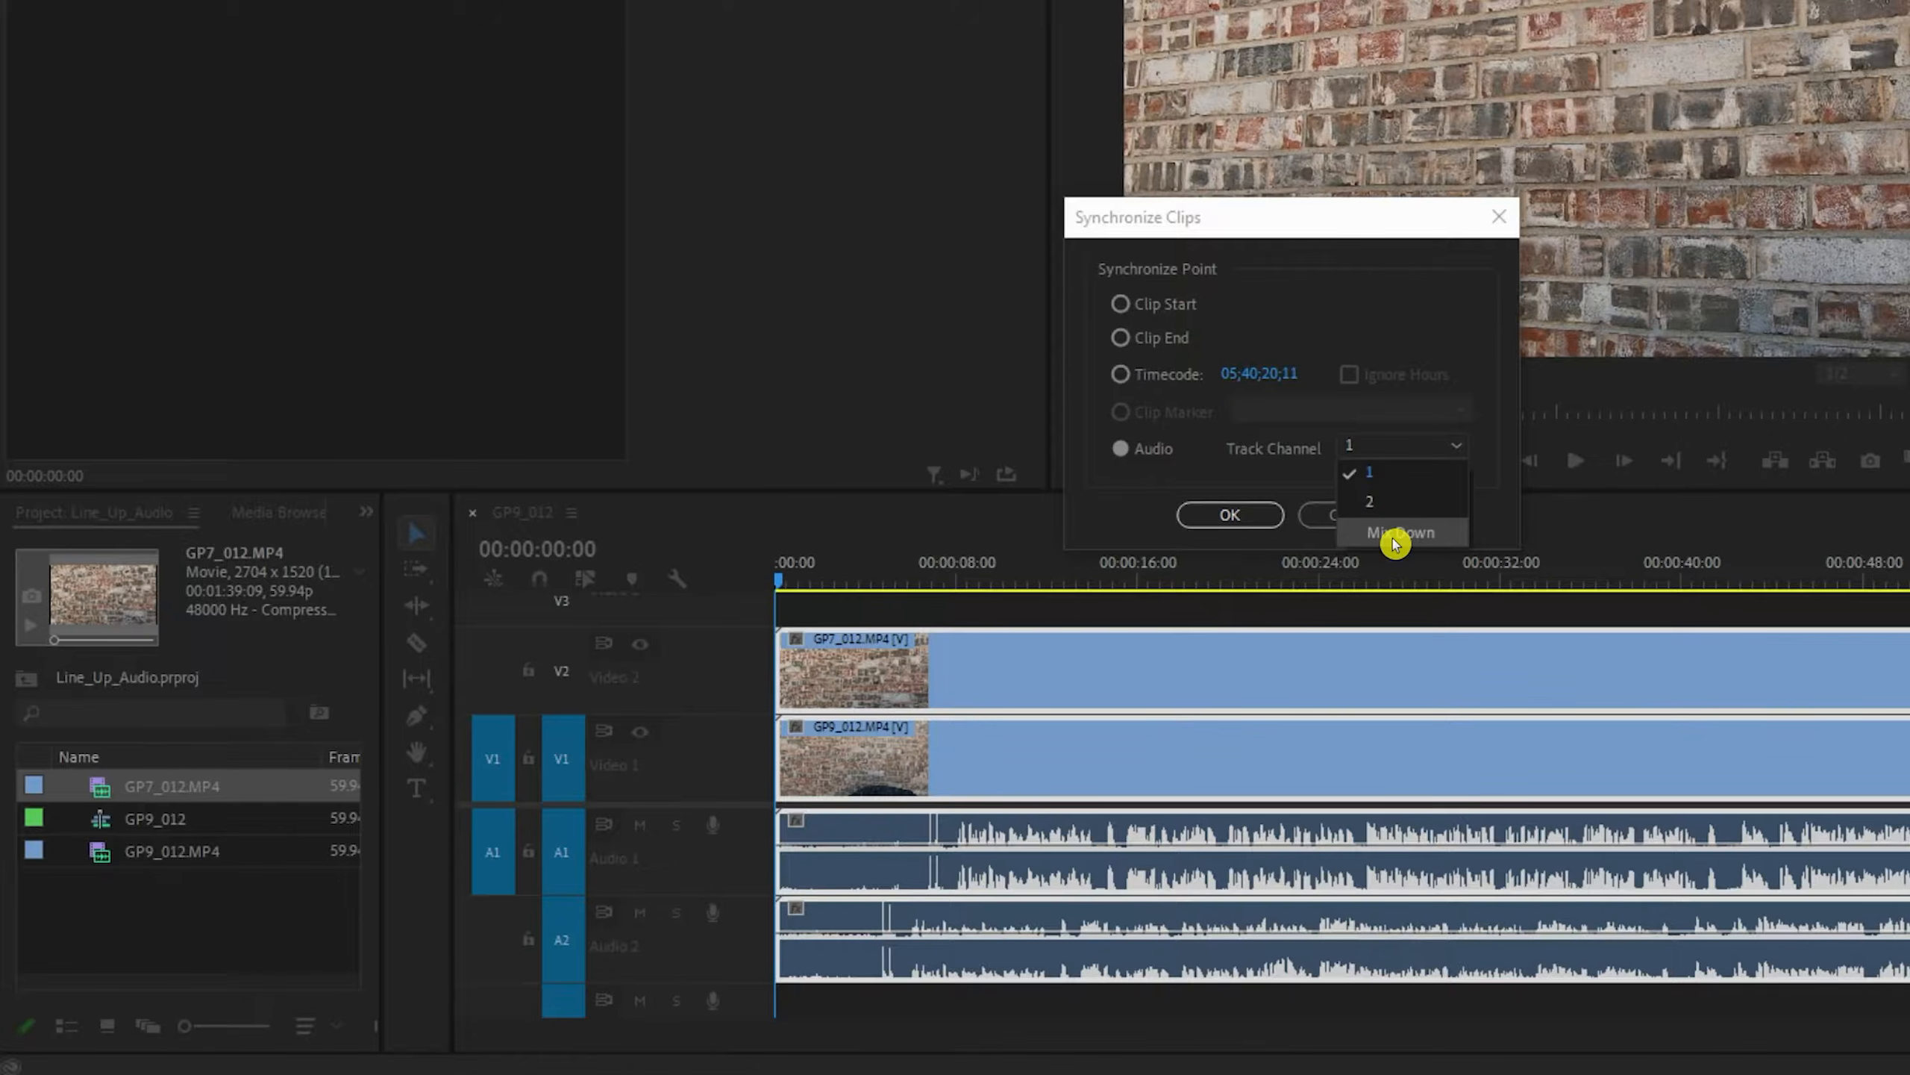
click(1417, 479)
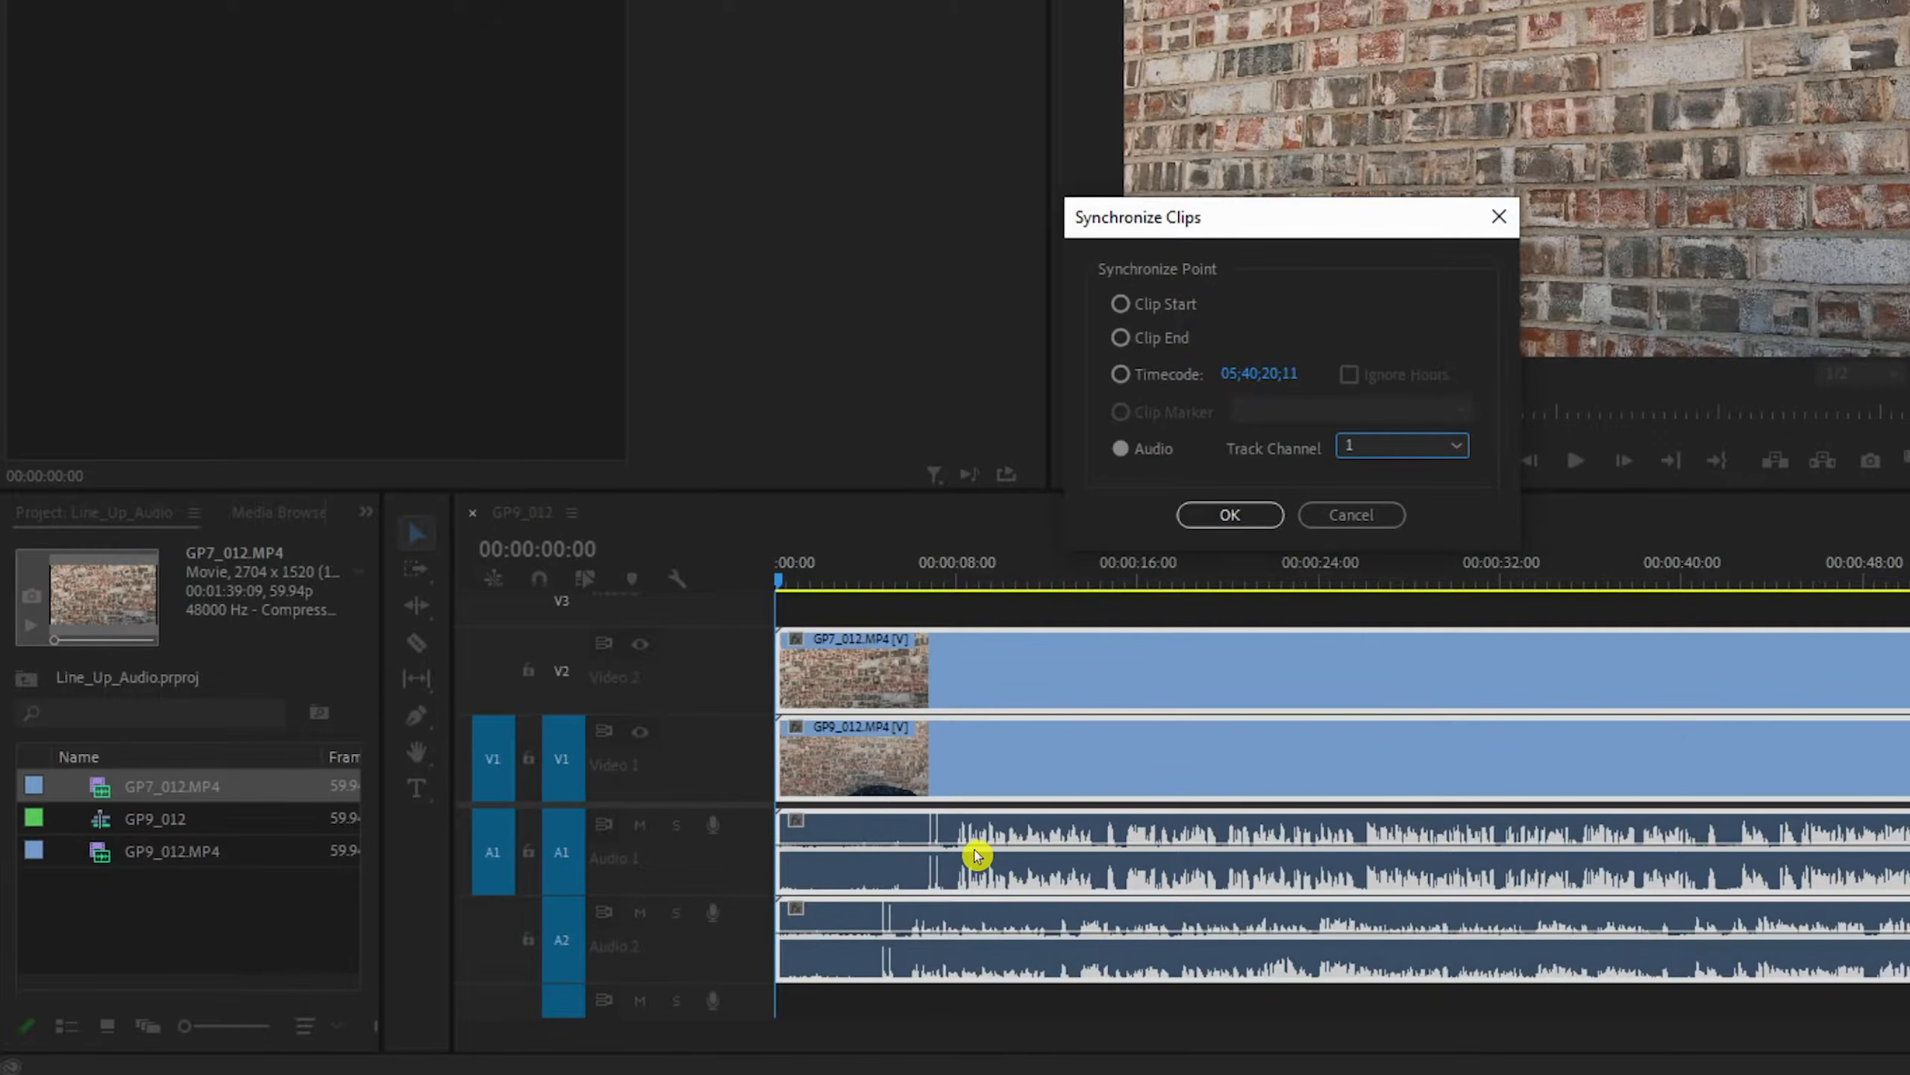
click(1226, 514)
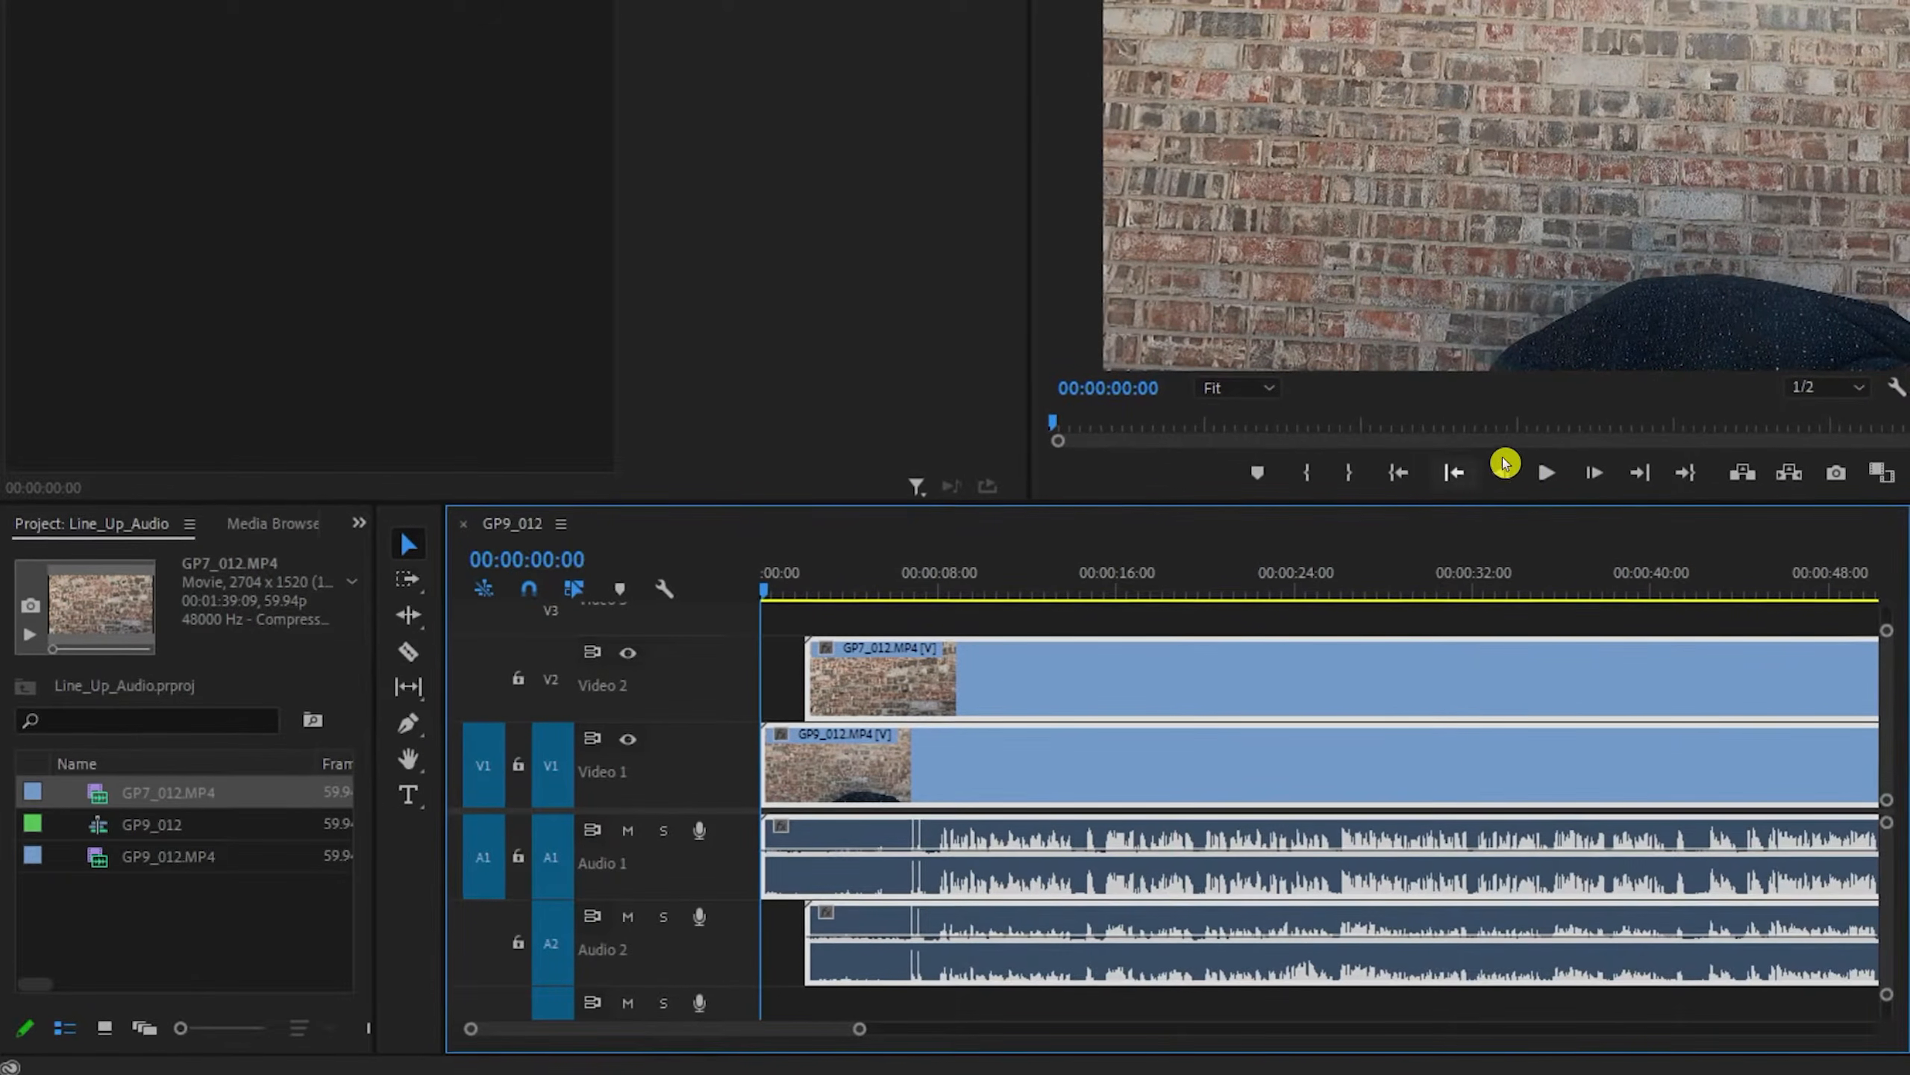
- Play the synchronized clips to check their audio alignment, then move the playhead back towards the start
click(1535, 476)
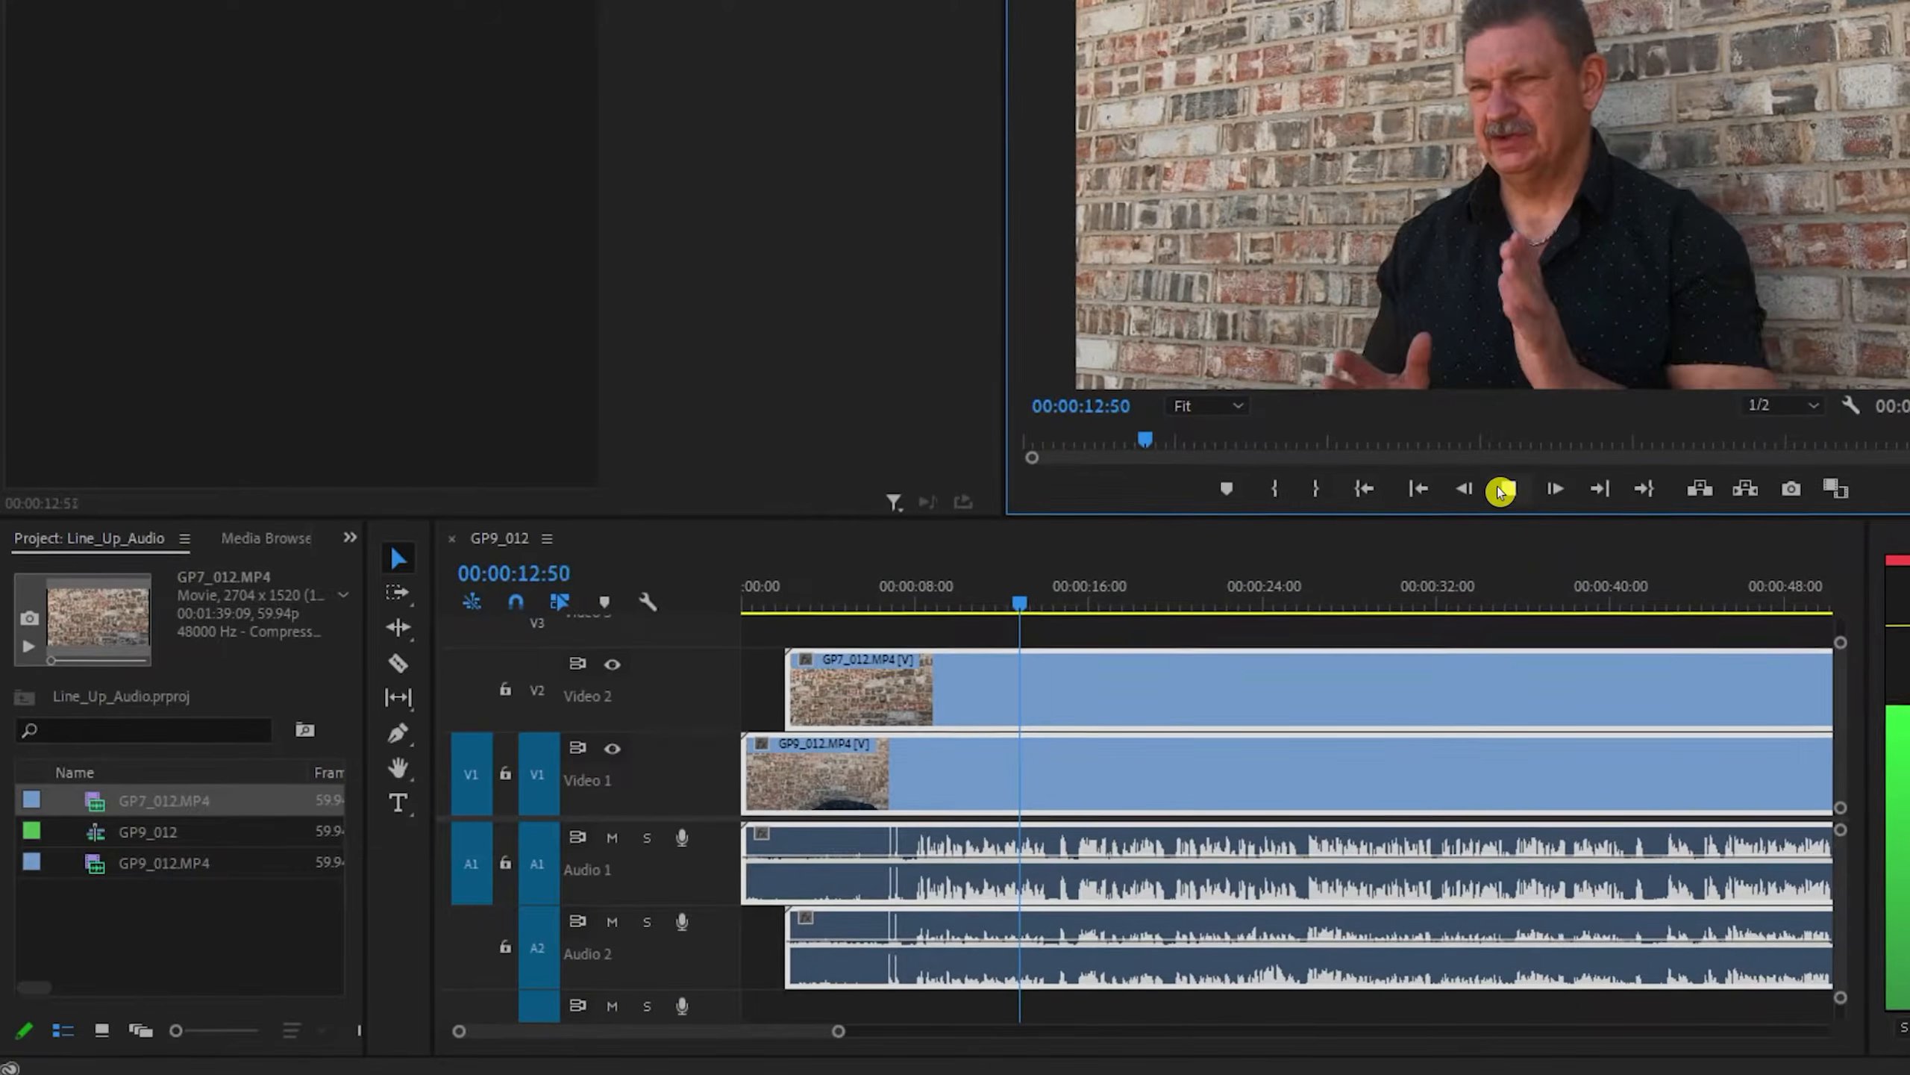
click(1499, 491)
click(1415, 490)
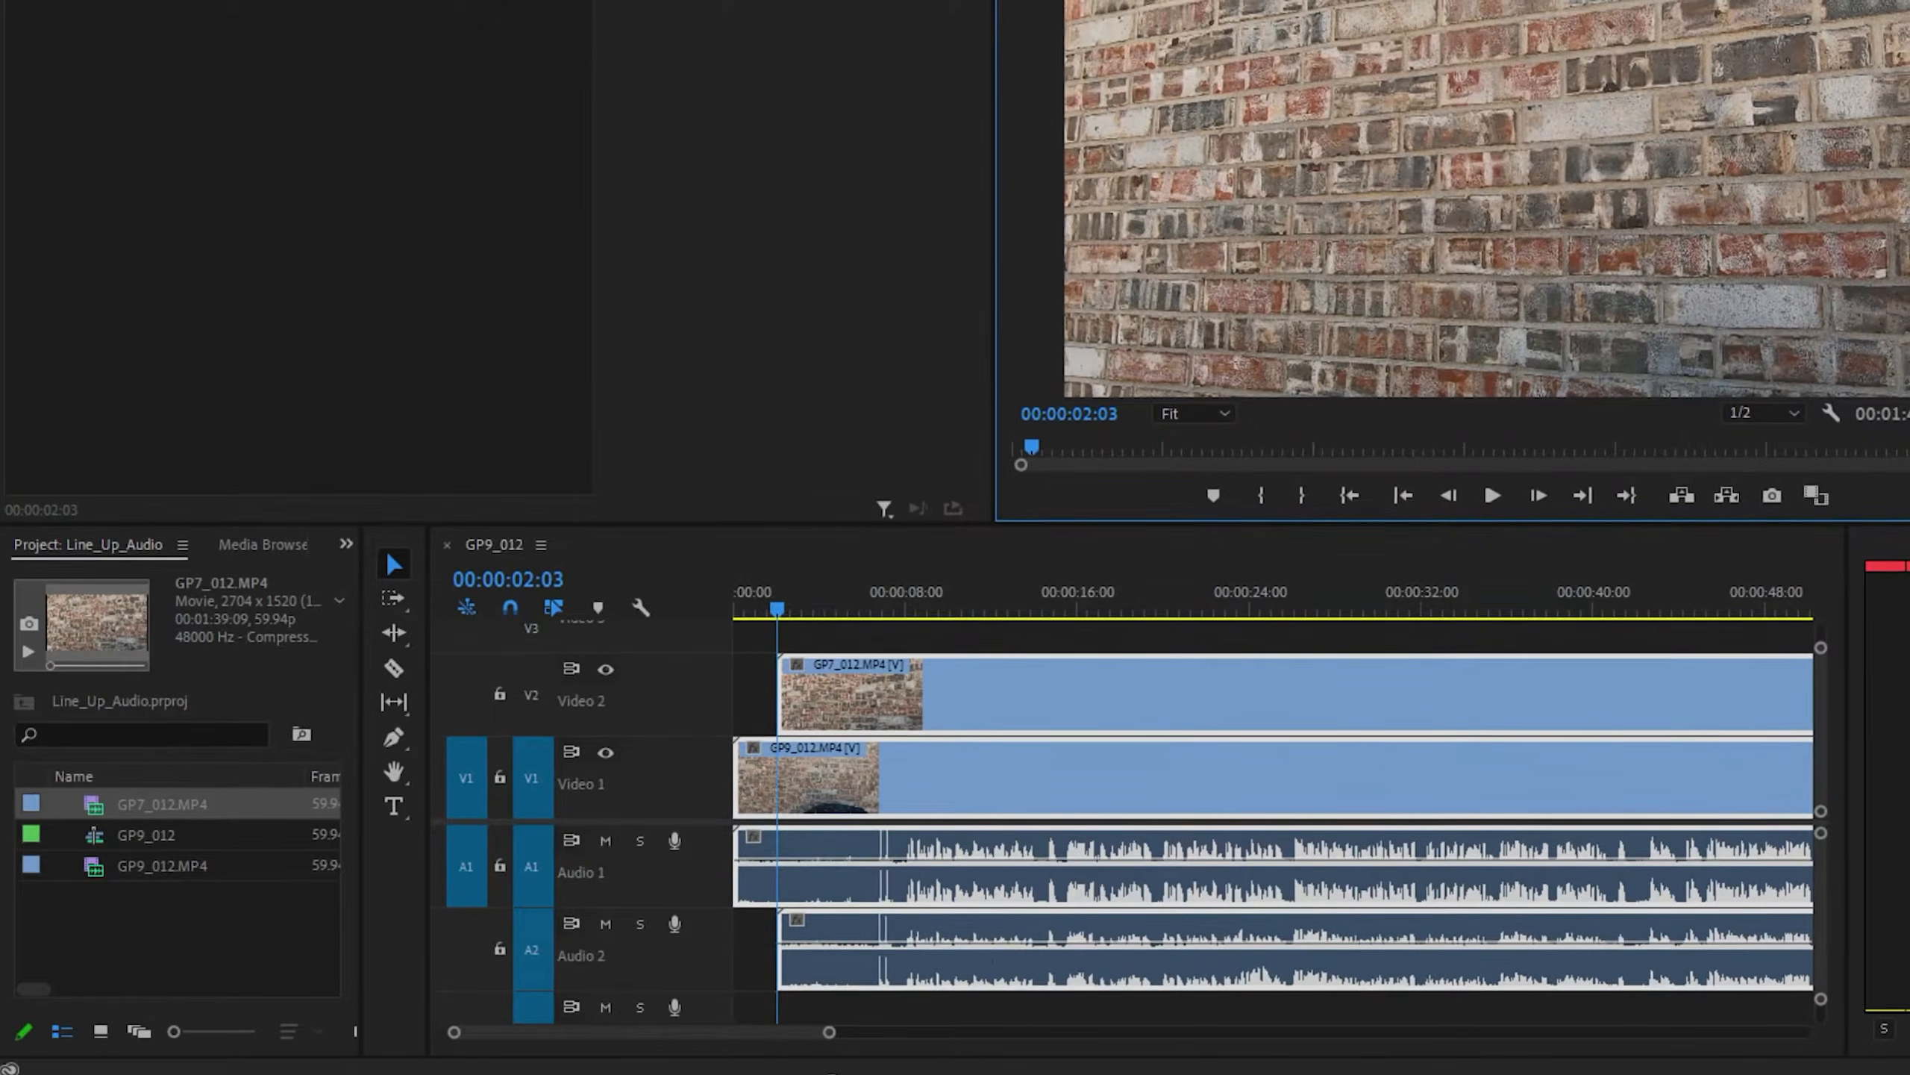
- Split the clips on all video and audio tracks at 00:00:07:35, just after the claps
drag(818, 1030, 793, 1036)
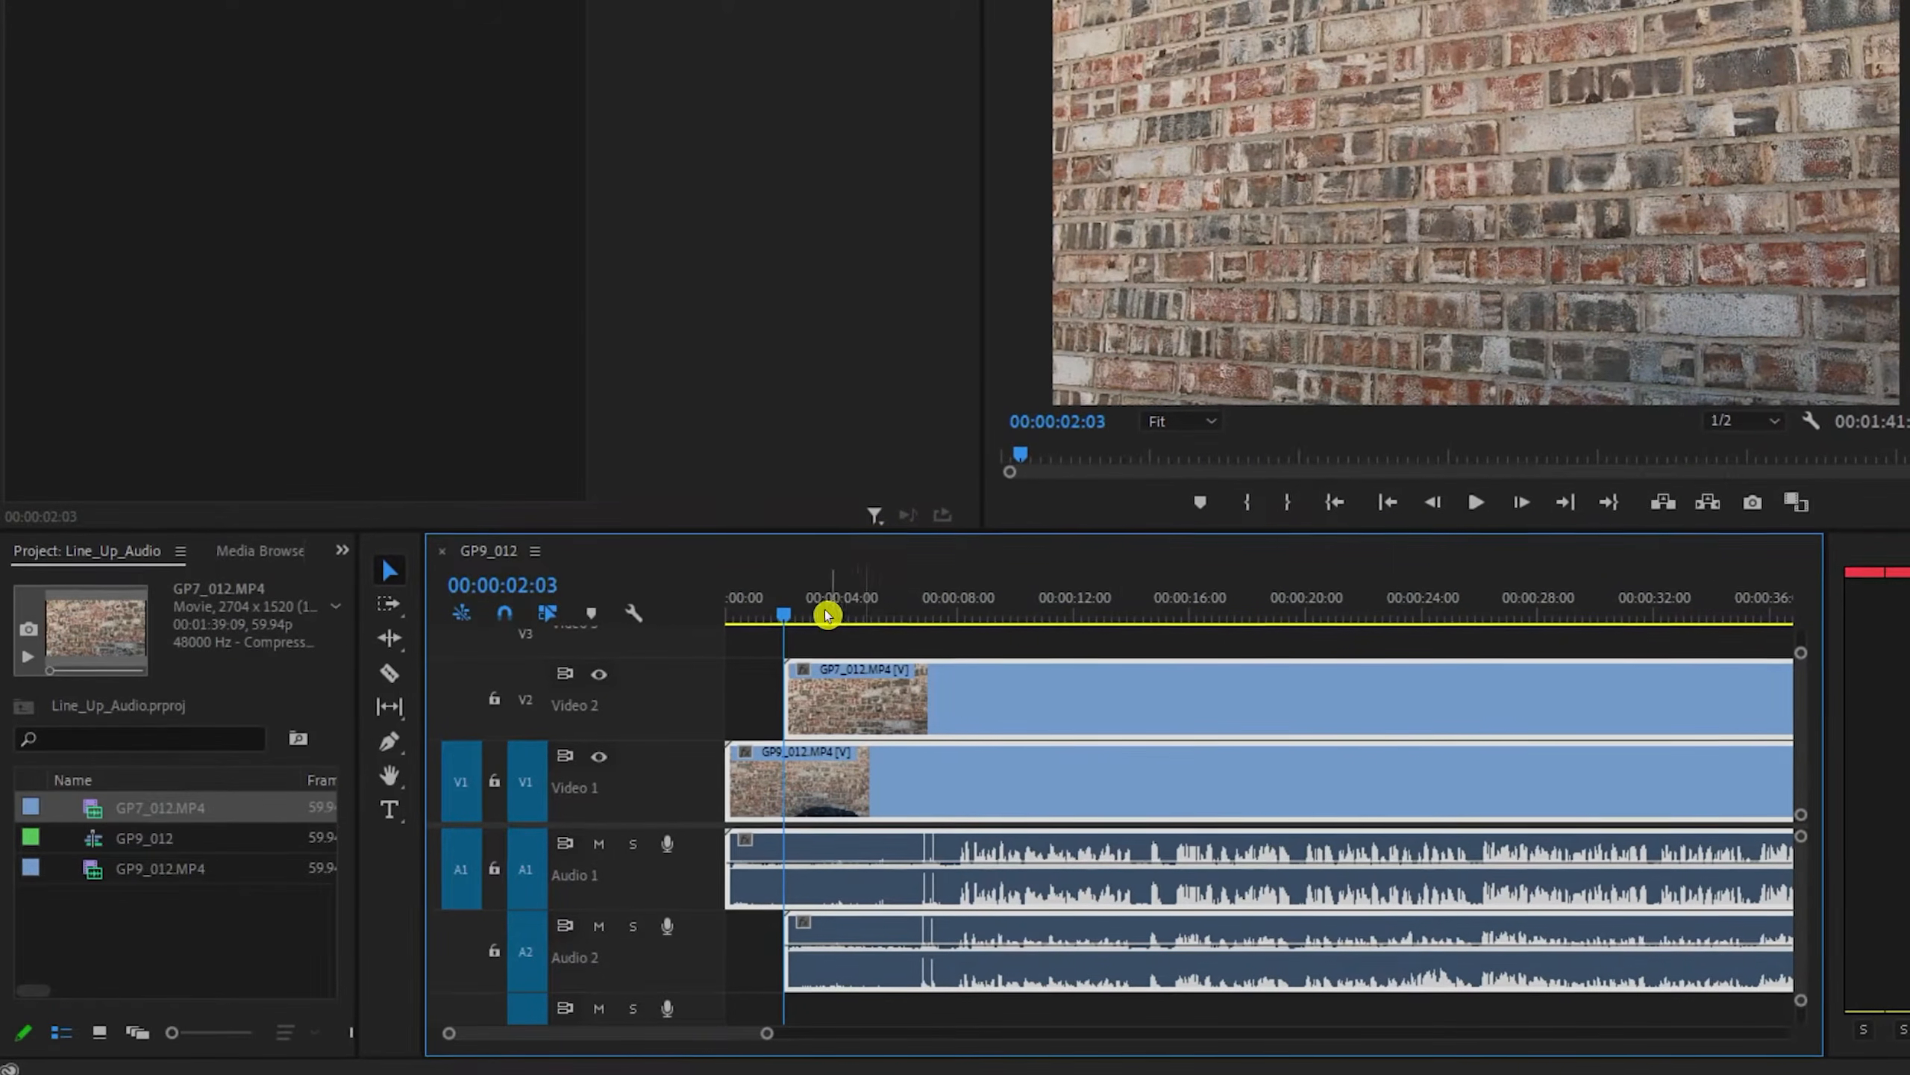
drag(788, 618, 938, 659)
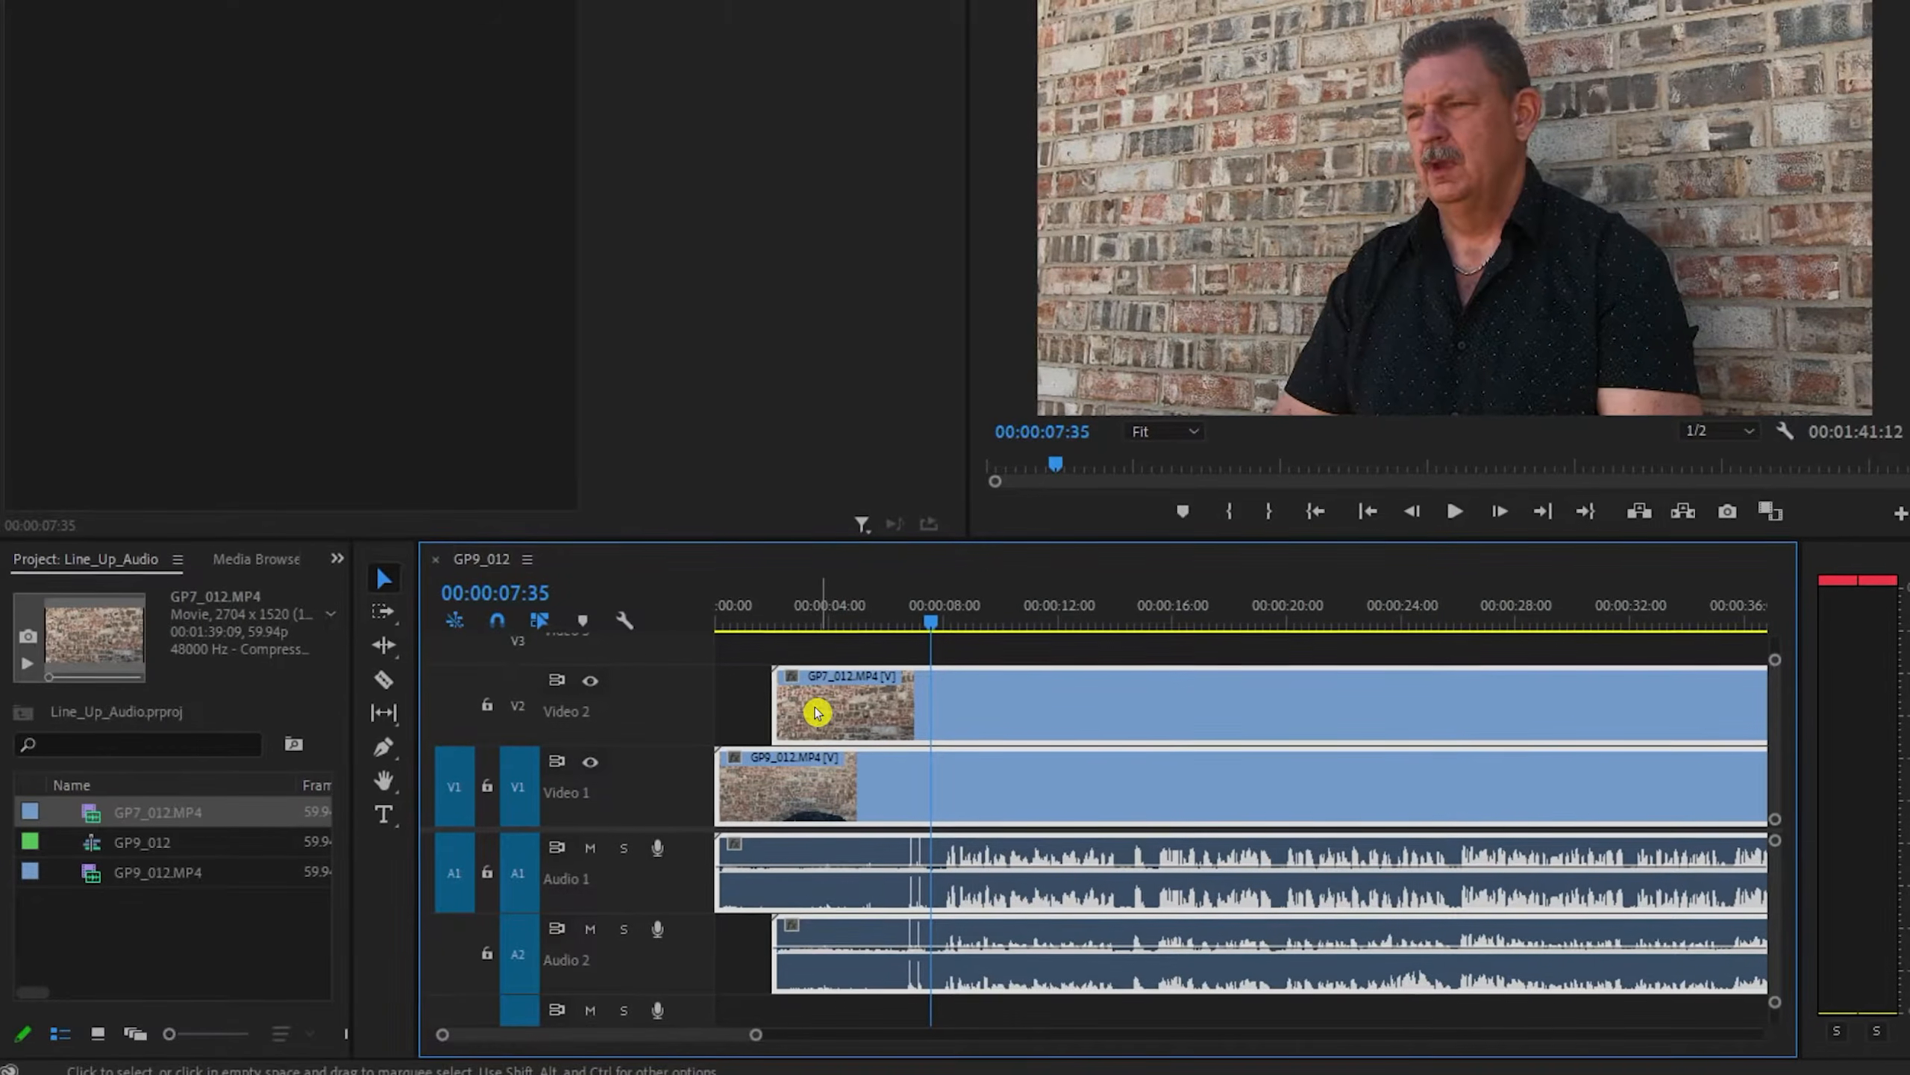
click(383, 680)
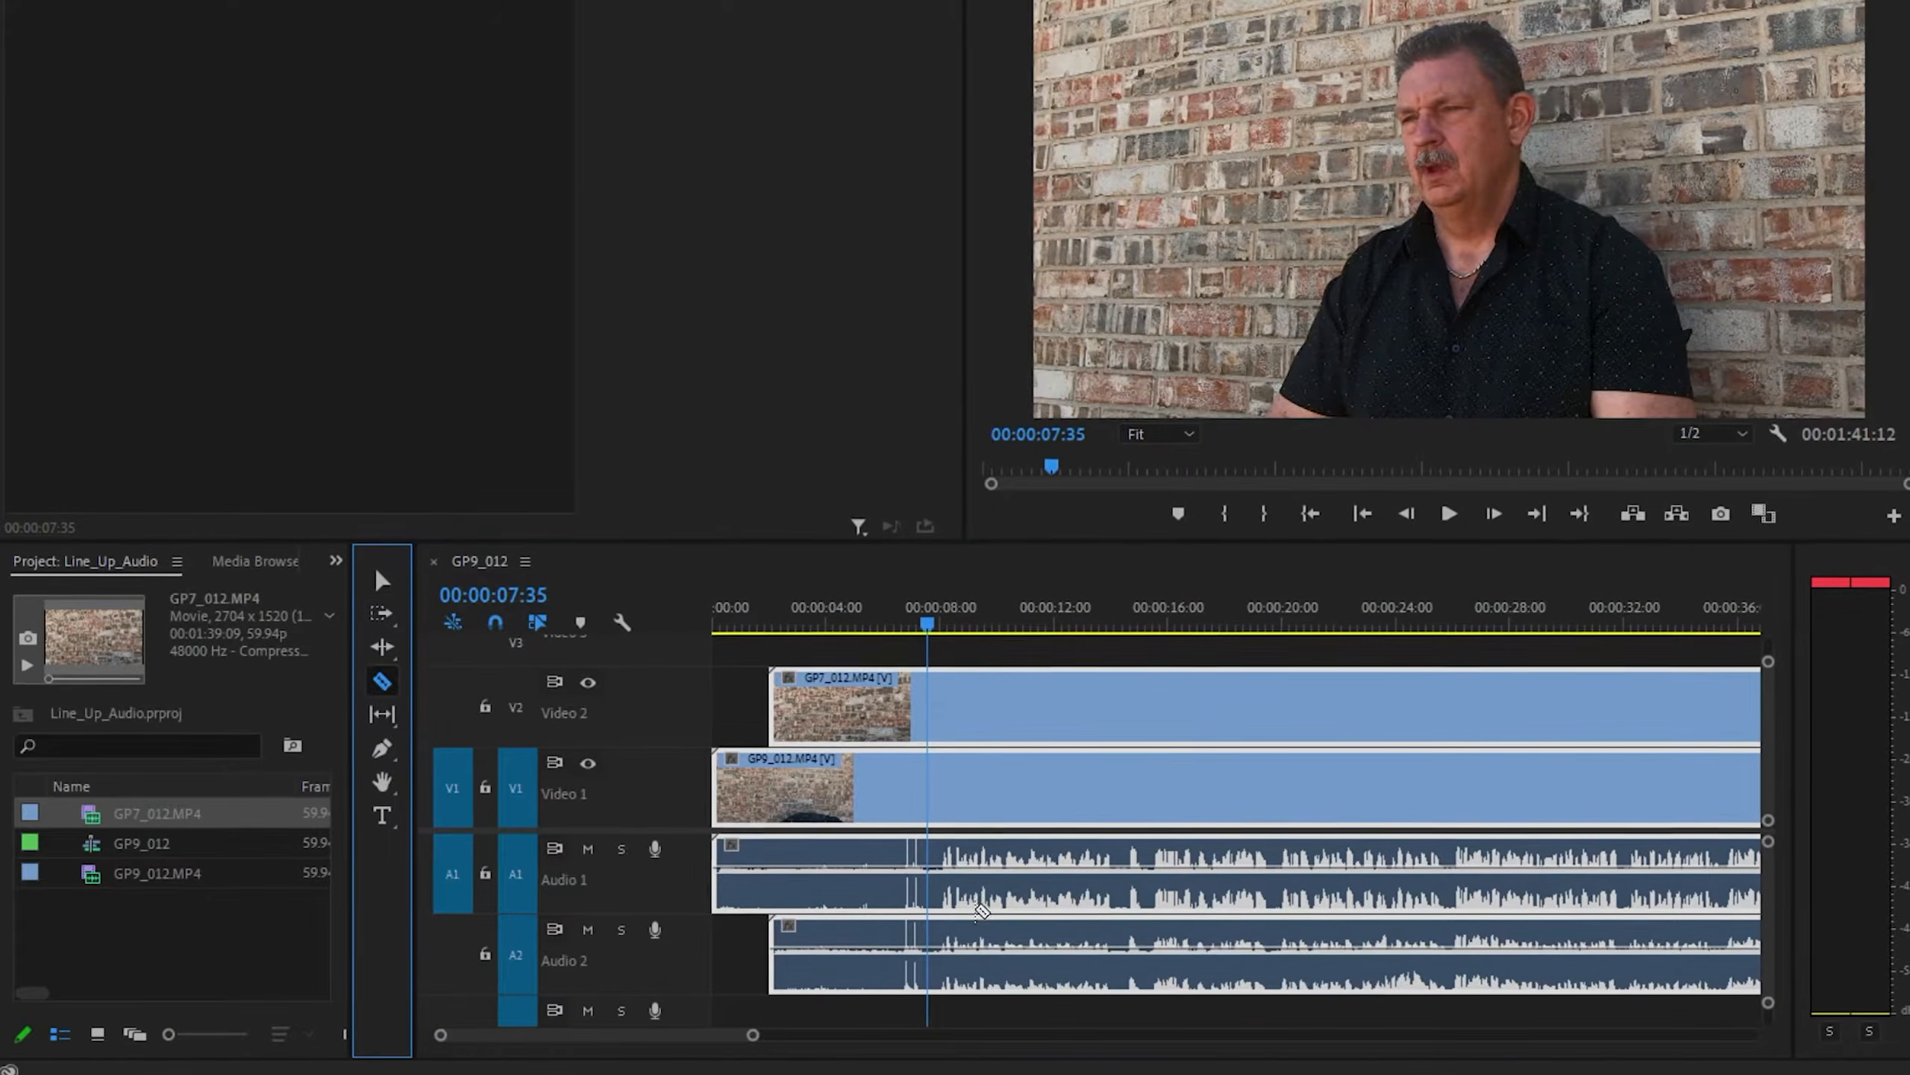
shift+click(931, 752)
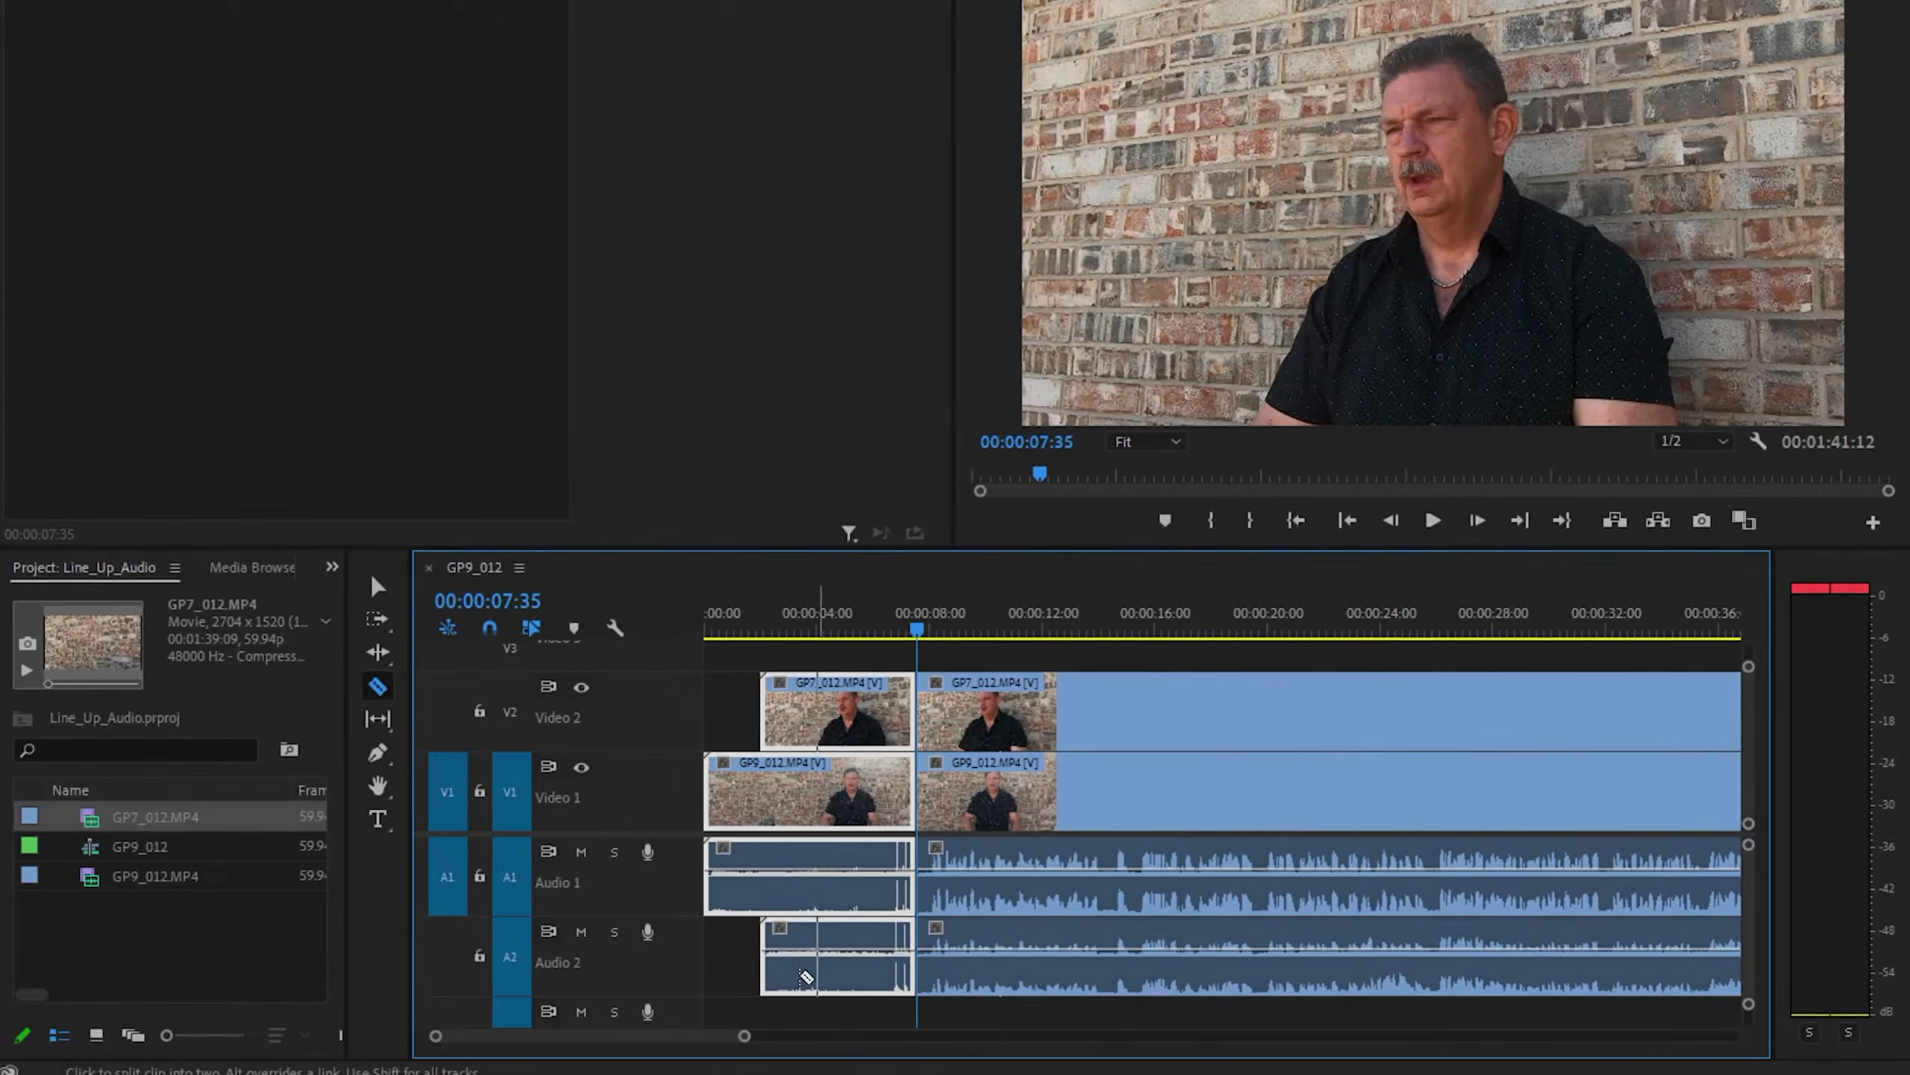
- Ripple delete the video and audio segments of both clips before the cut
click(378, 587)
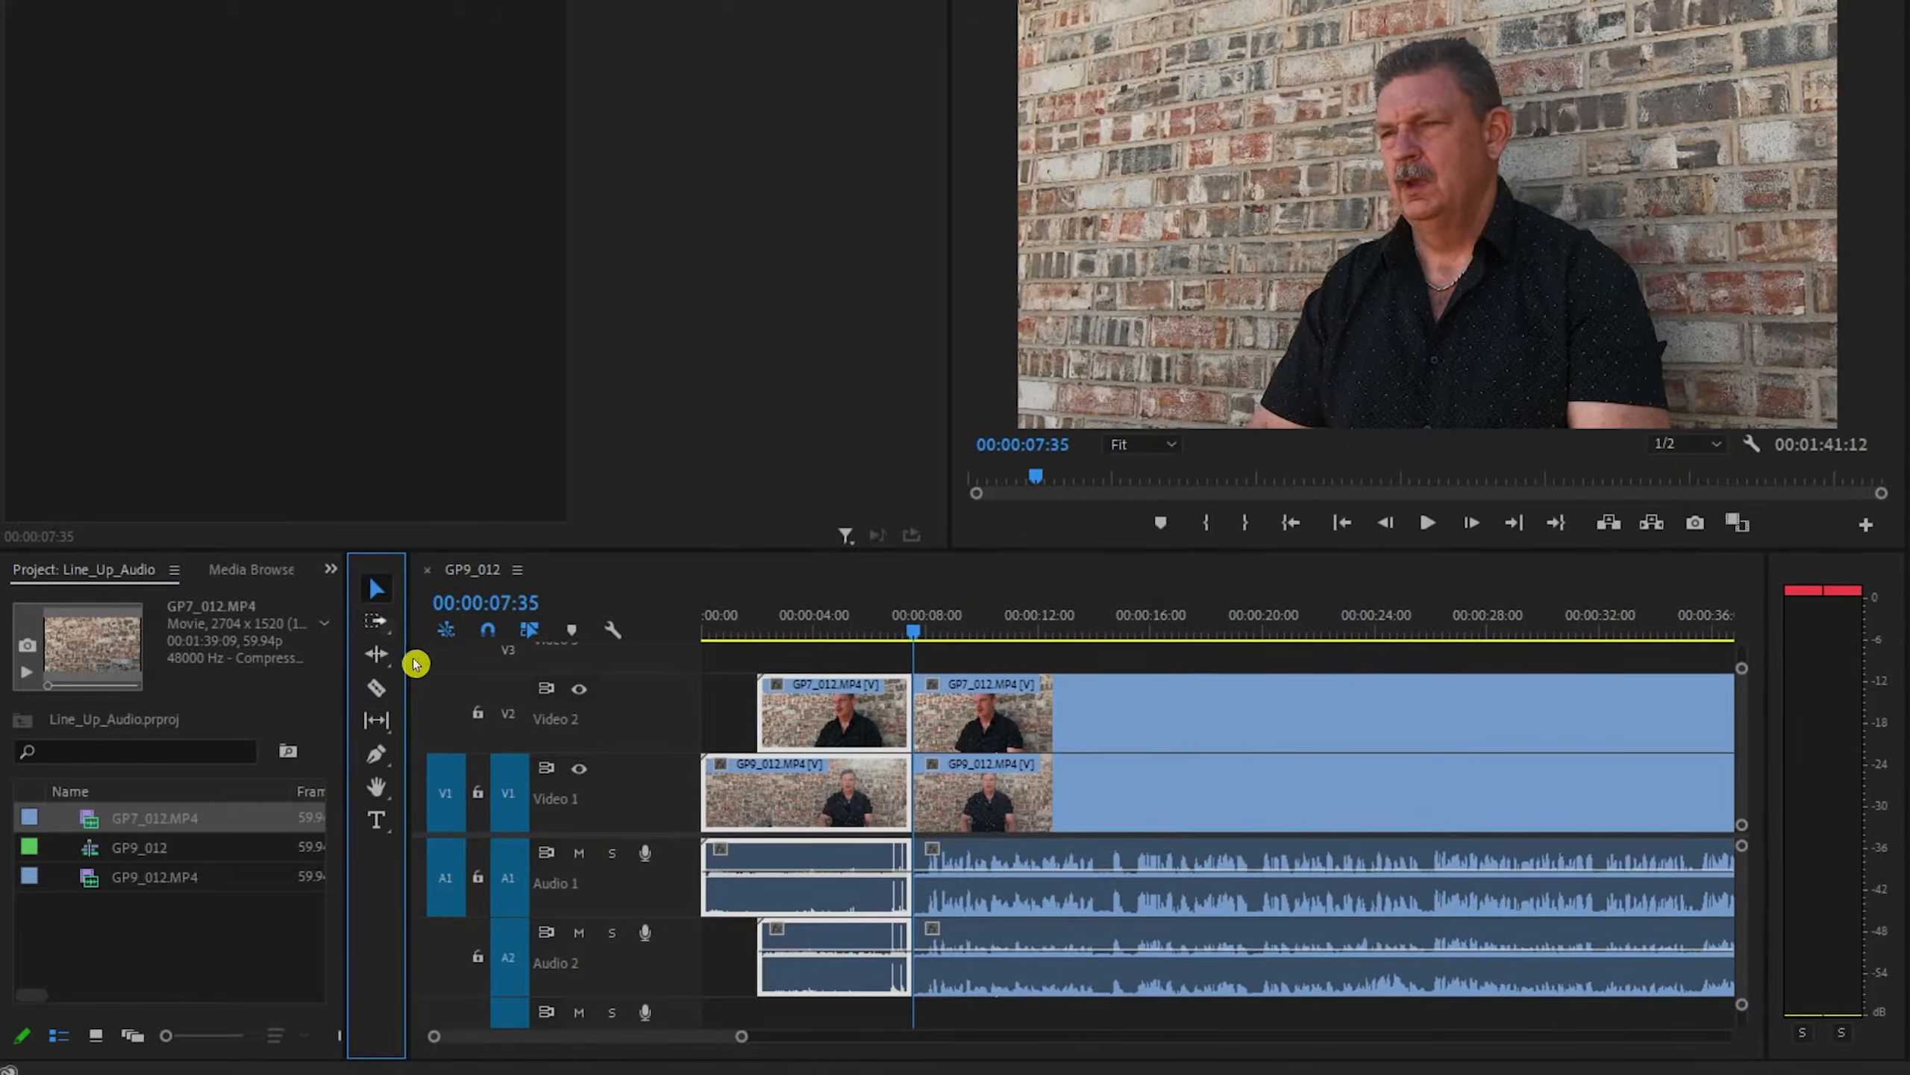
drag(770, 1003, 786, 731)
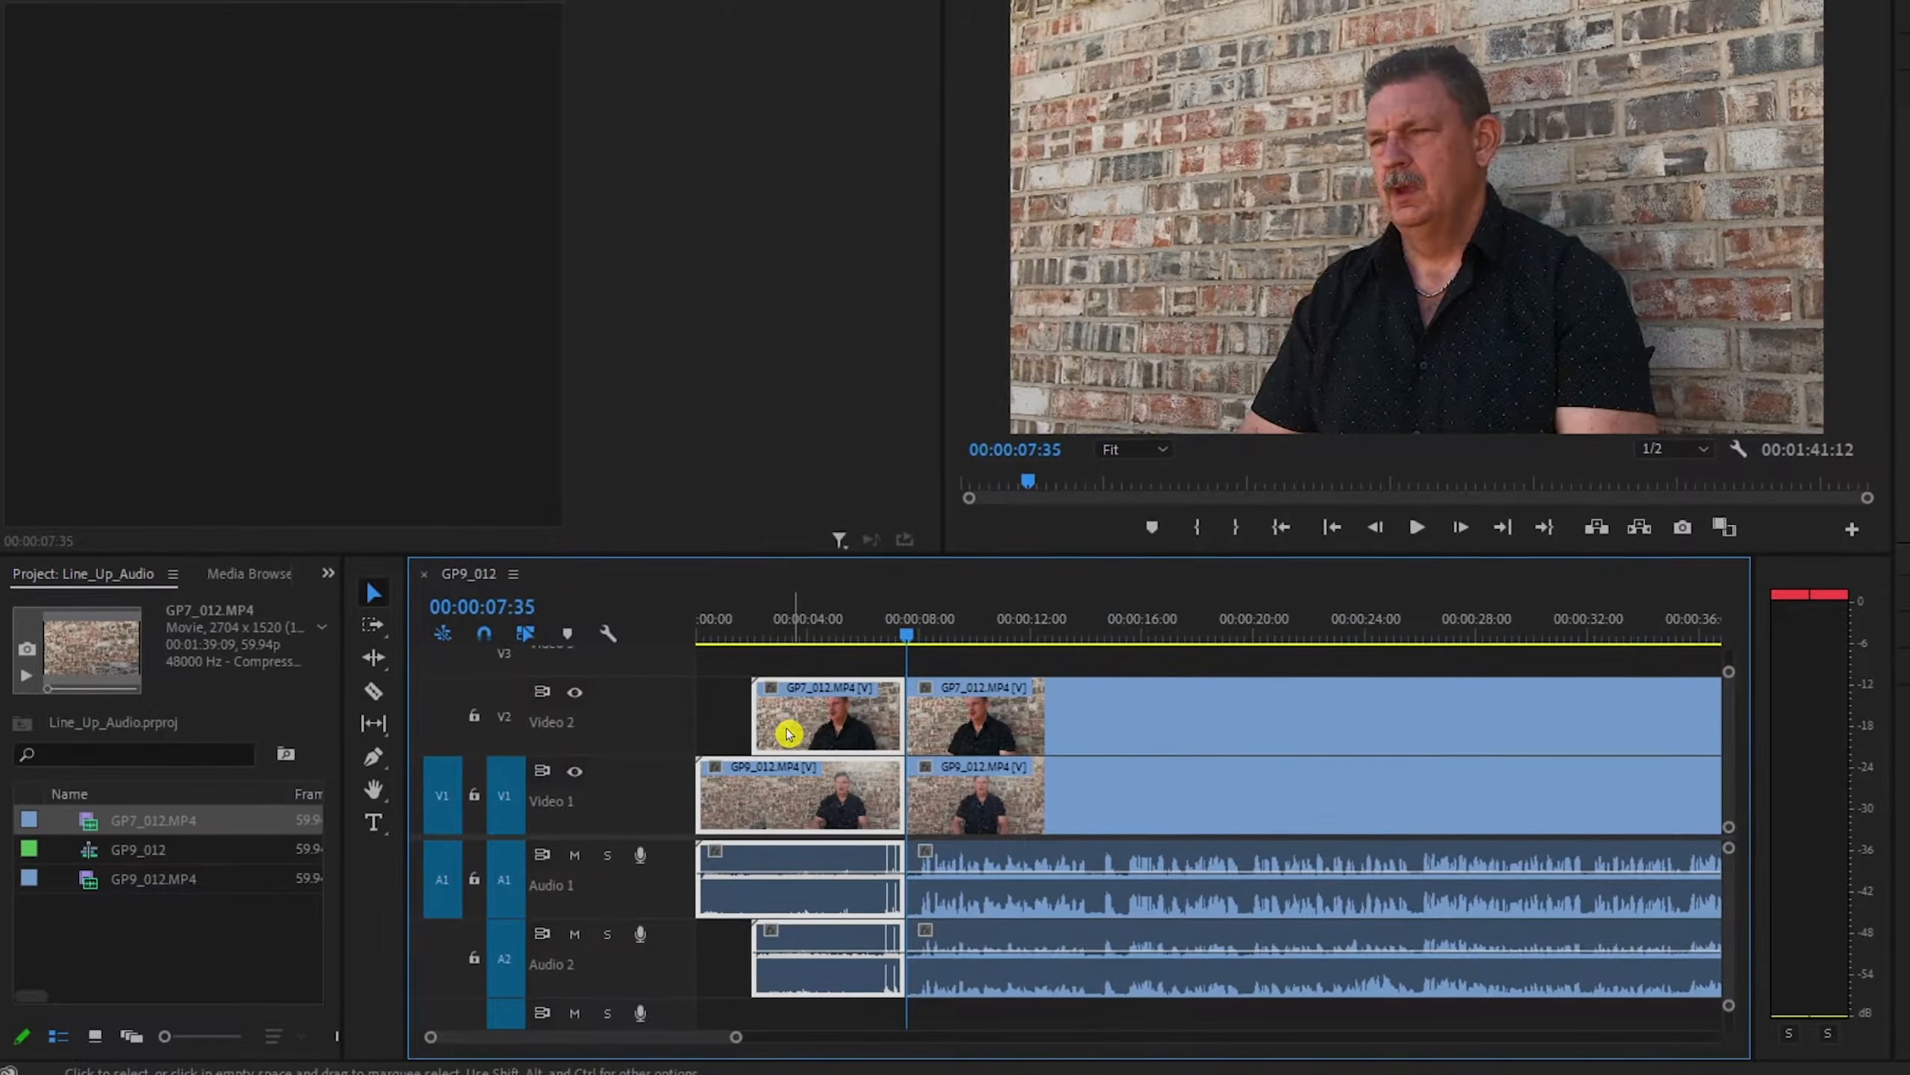
right_click(786, 733)
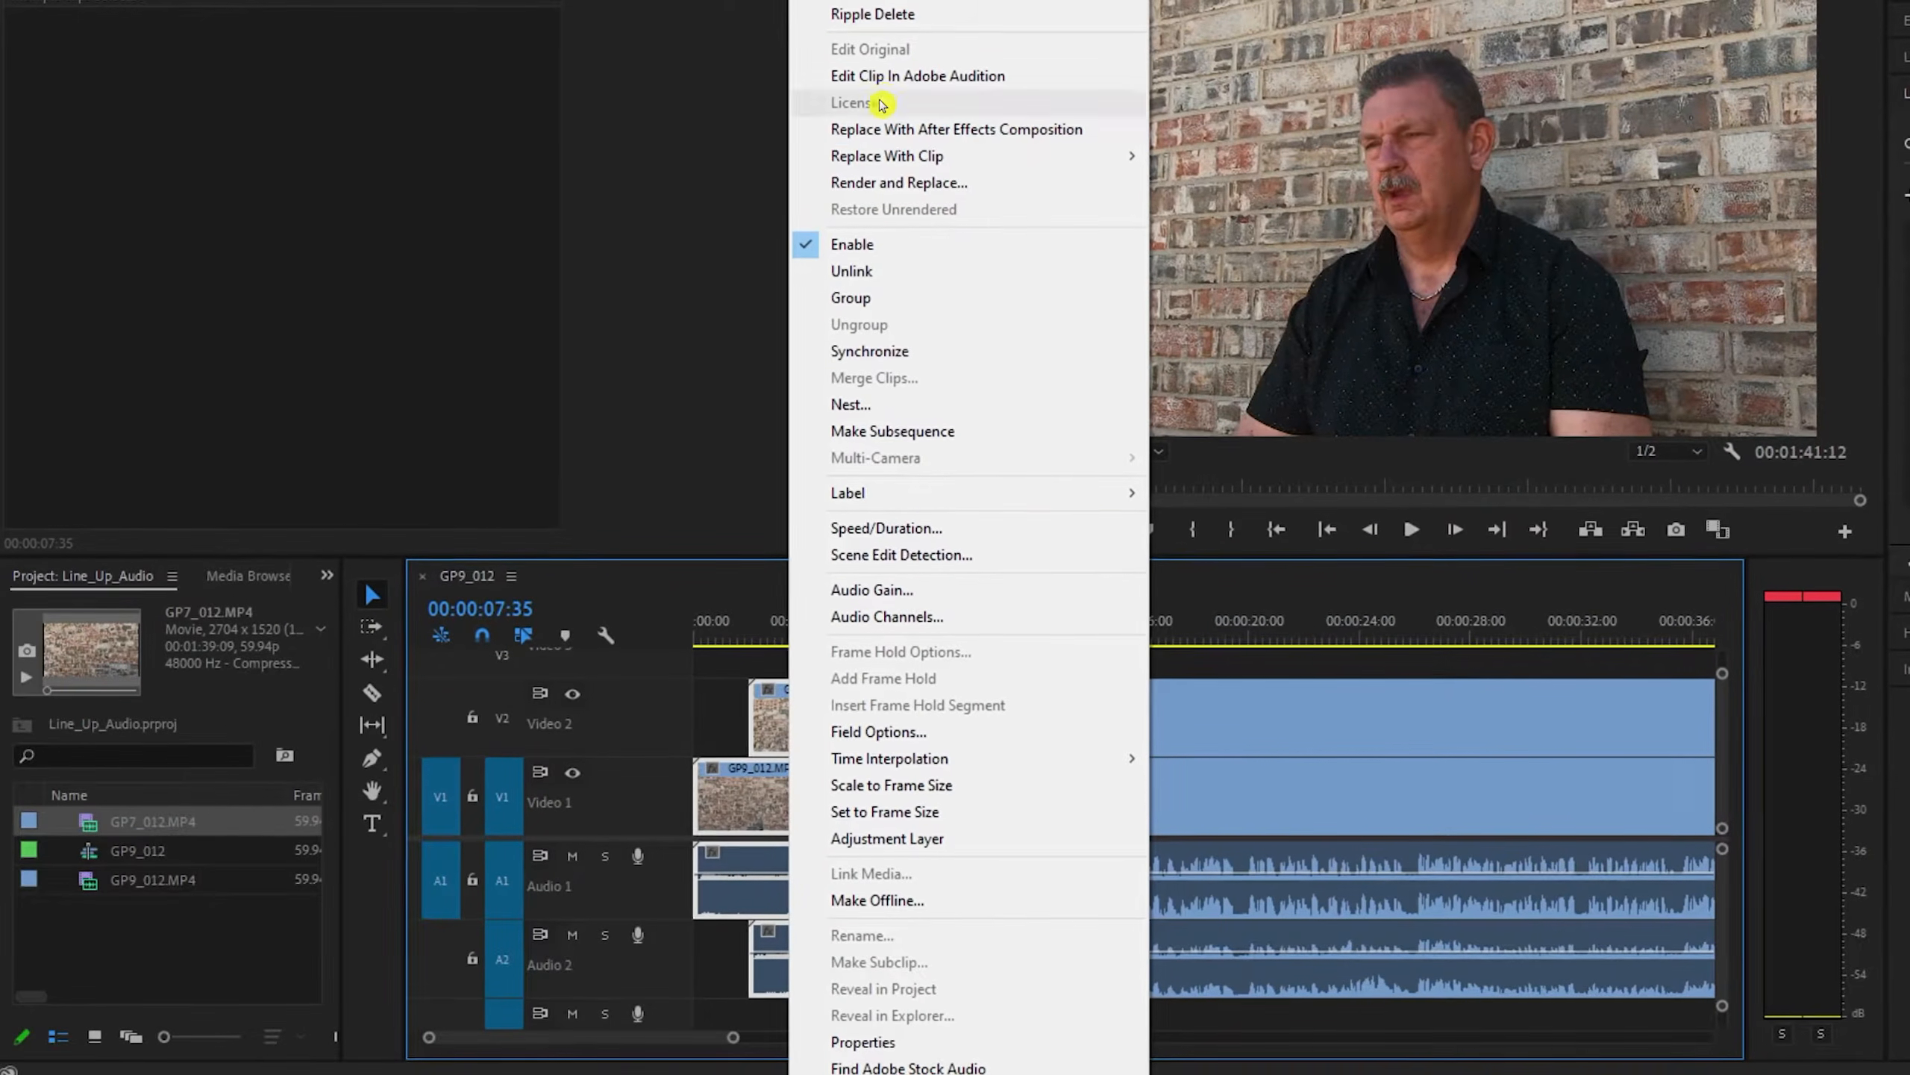
click(884, 22)
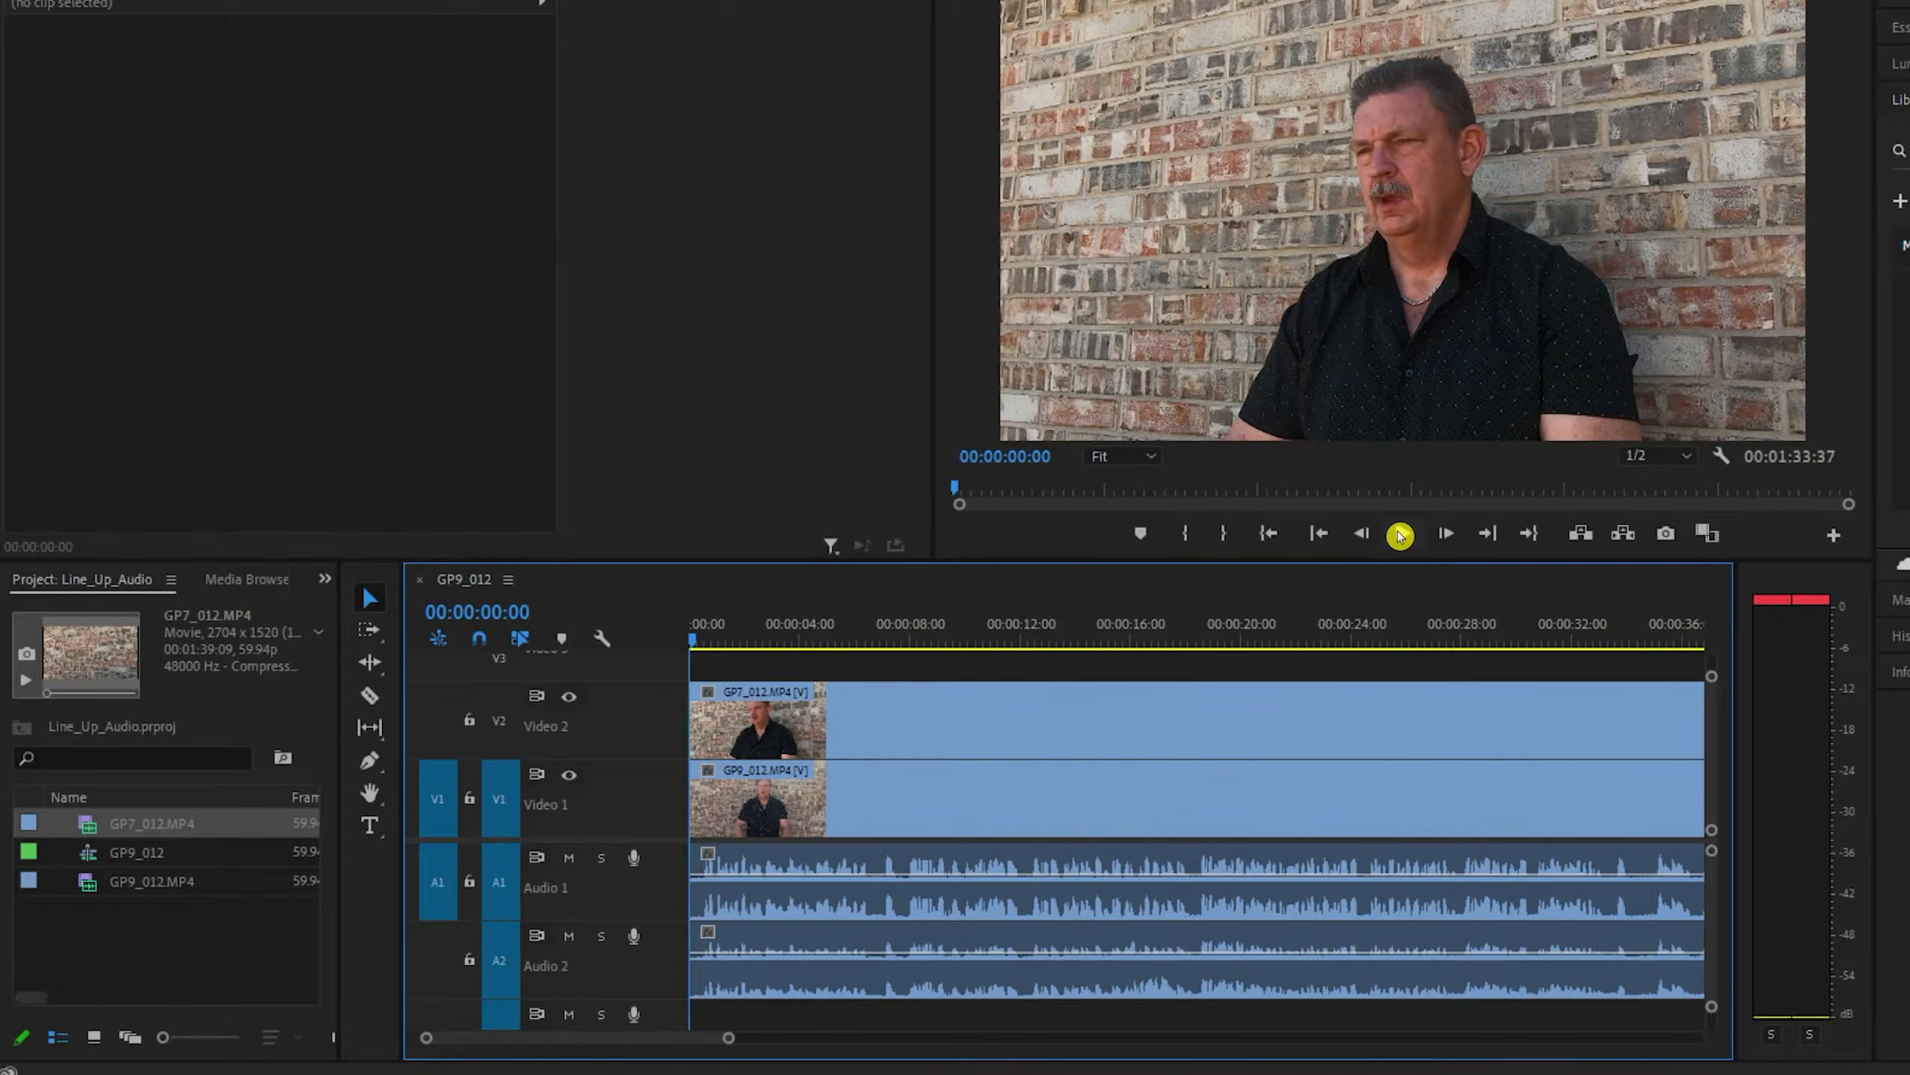
- Play the trimmed sequence, return to its start, and compare both camera angles by hiding and showing Video 2
click(1400, 535)
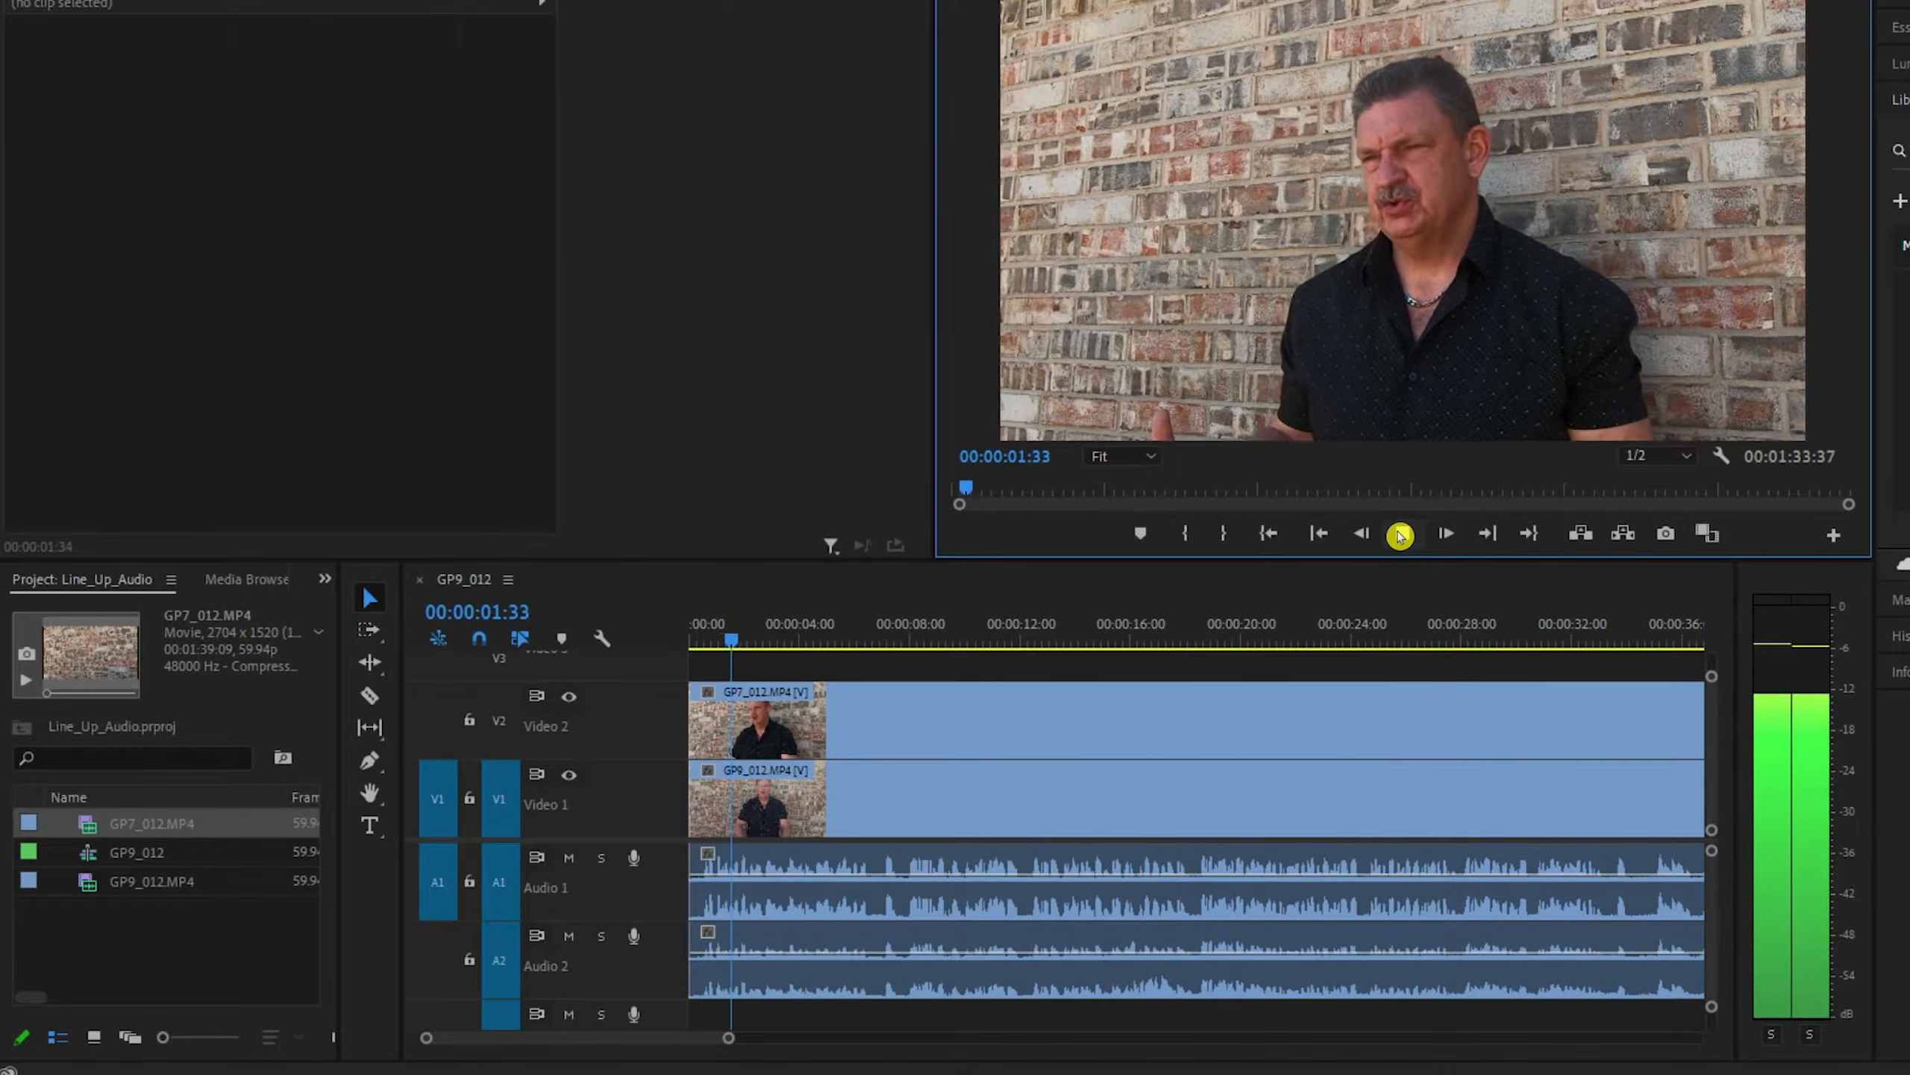
click(1400, 535)
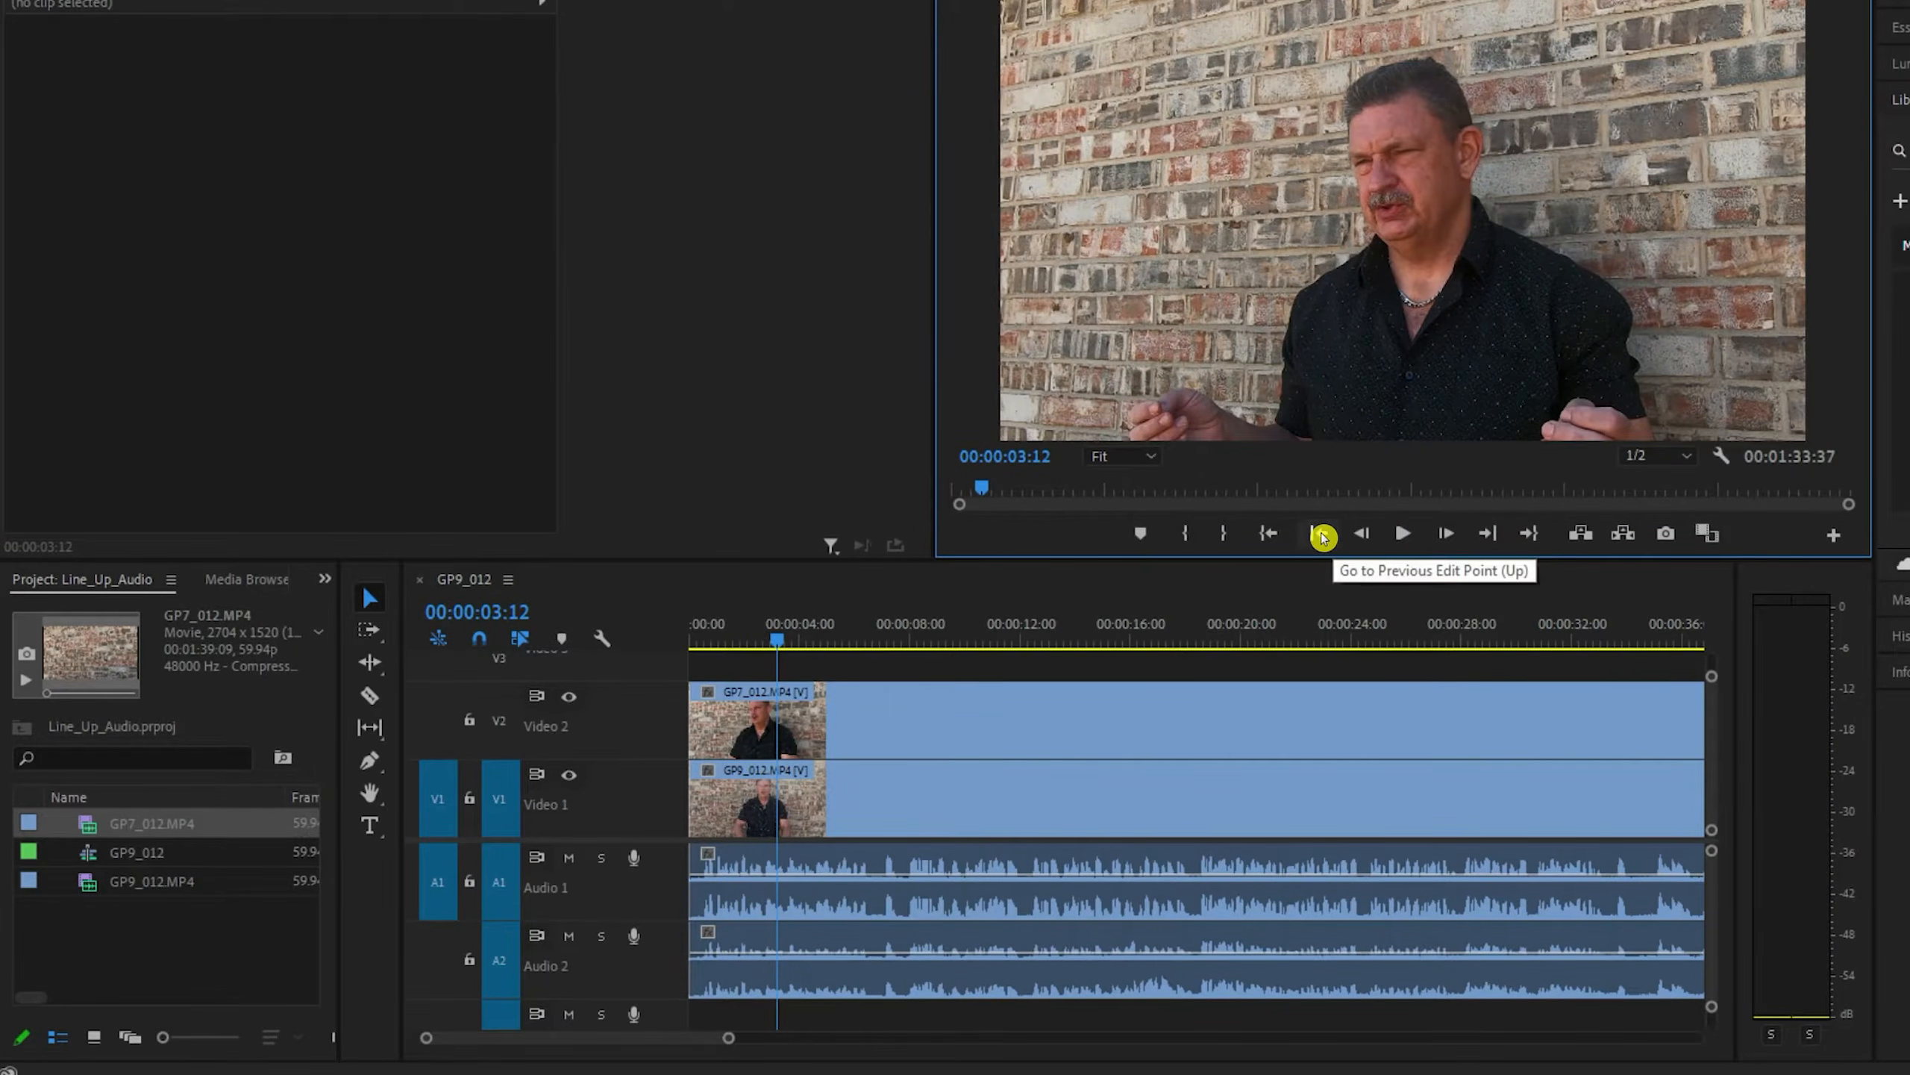
click(1327, 535)
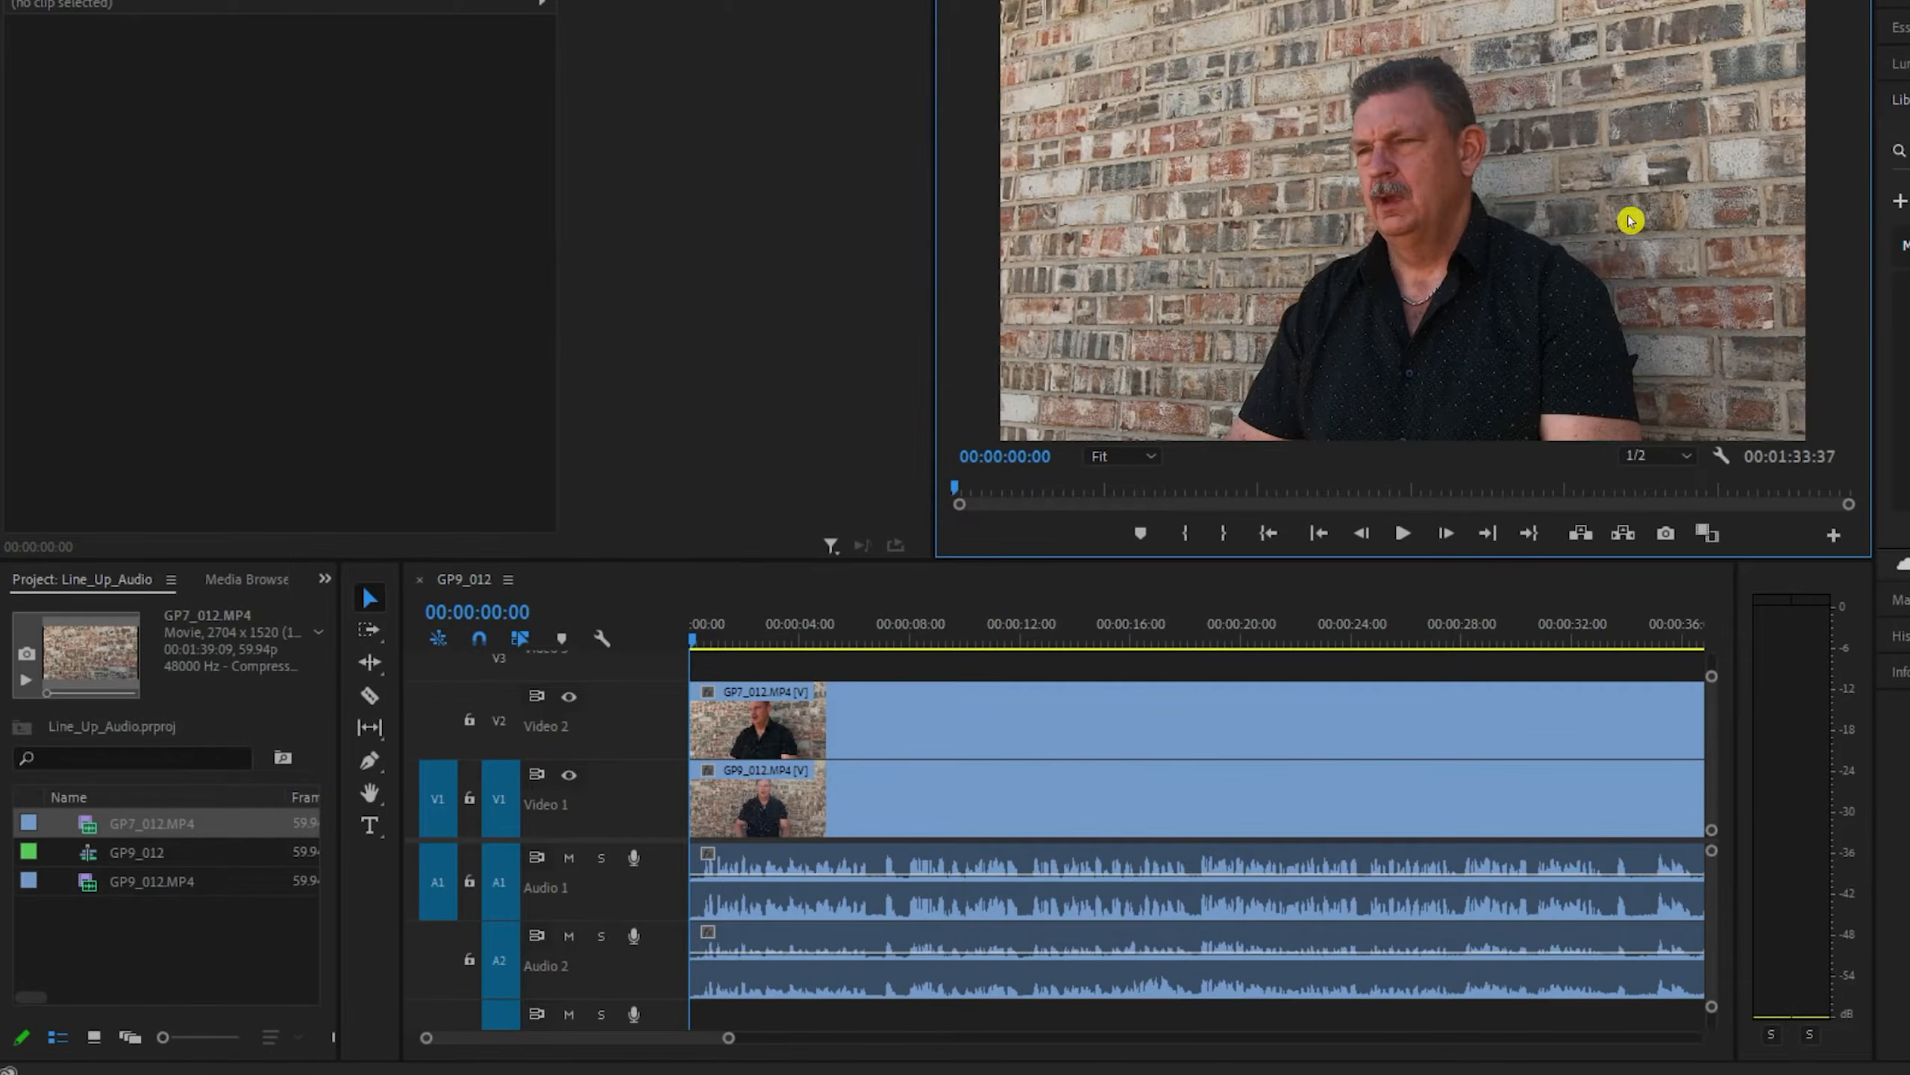
click(568, 697)
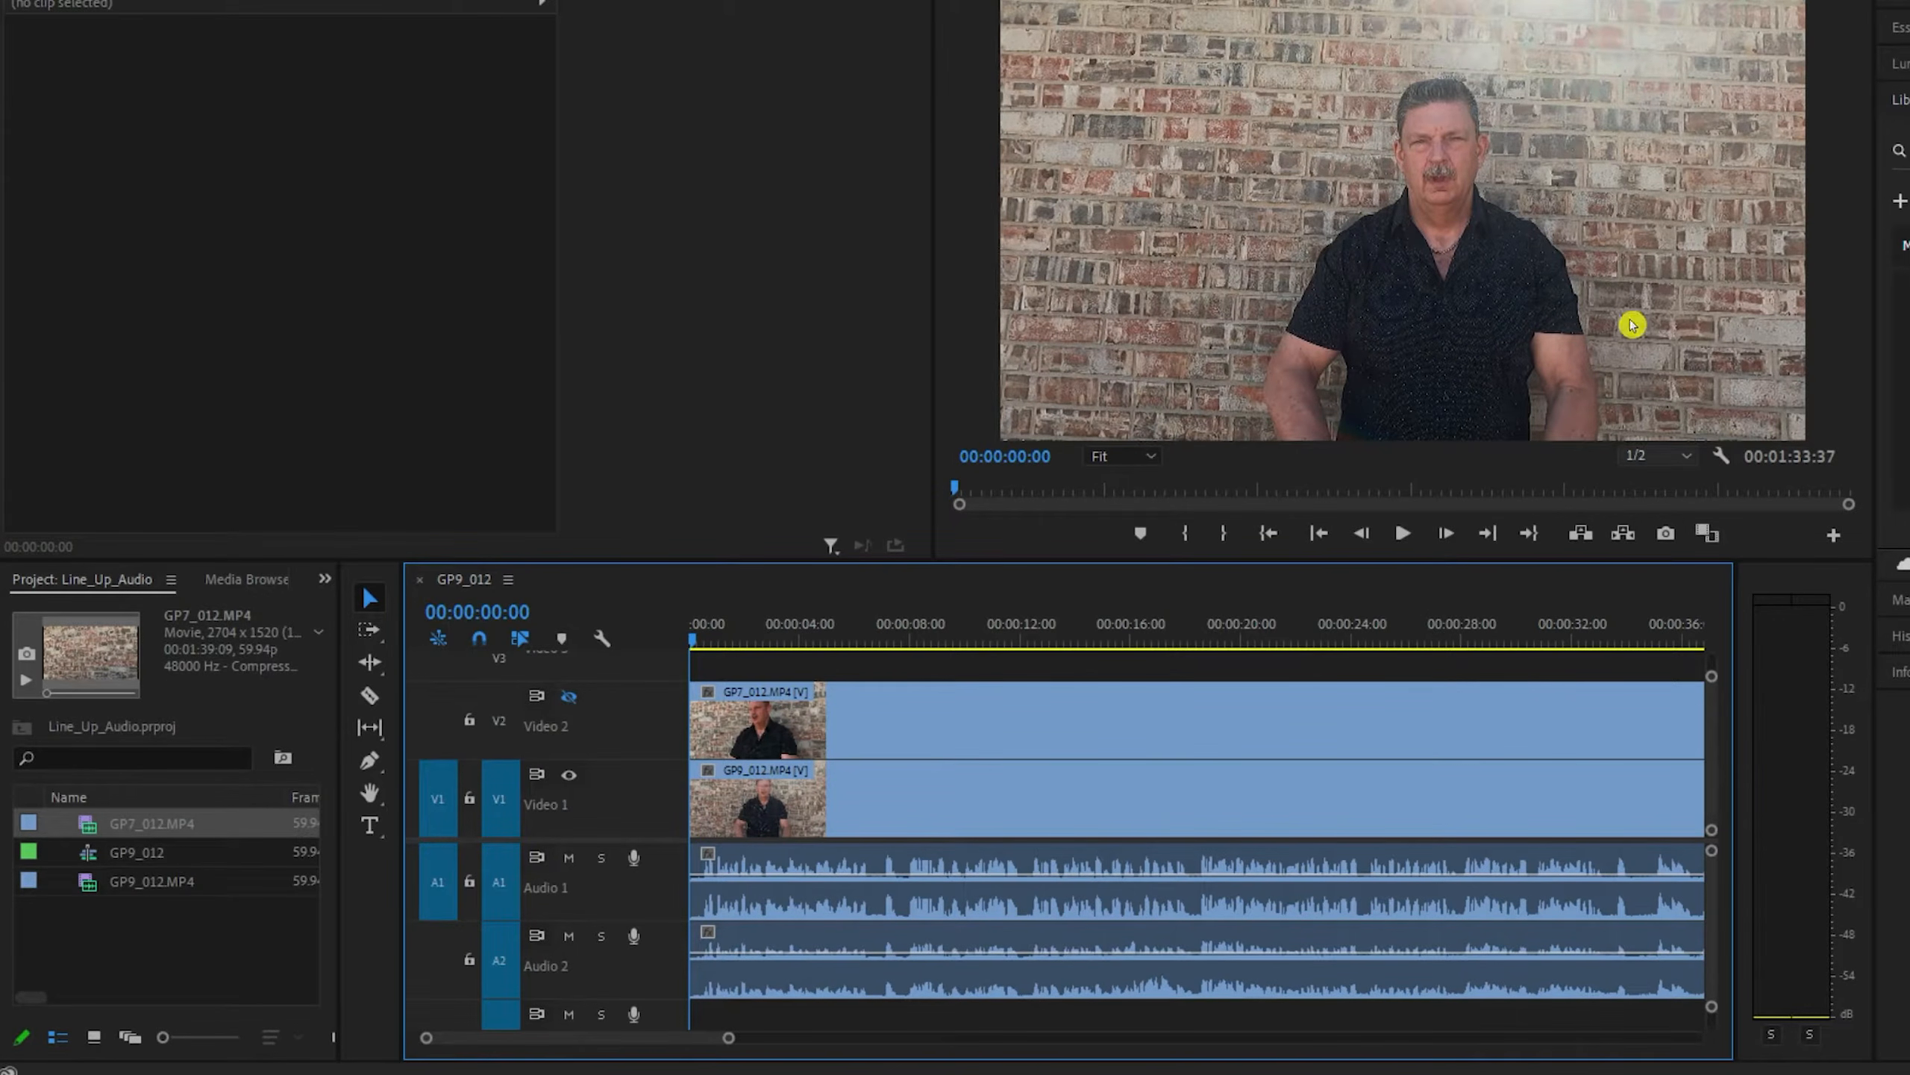
click(564, 698)
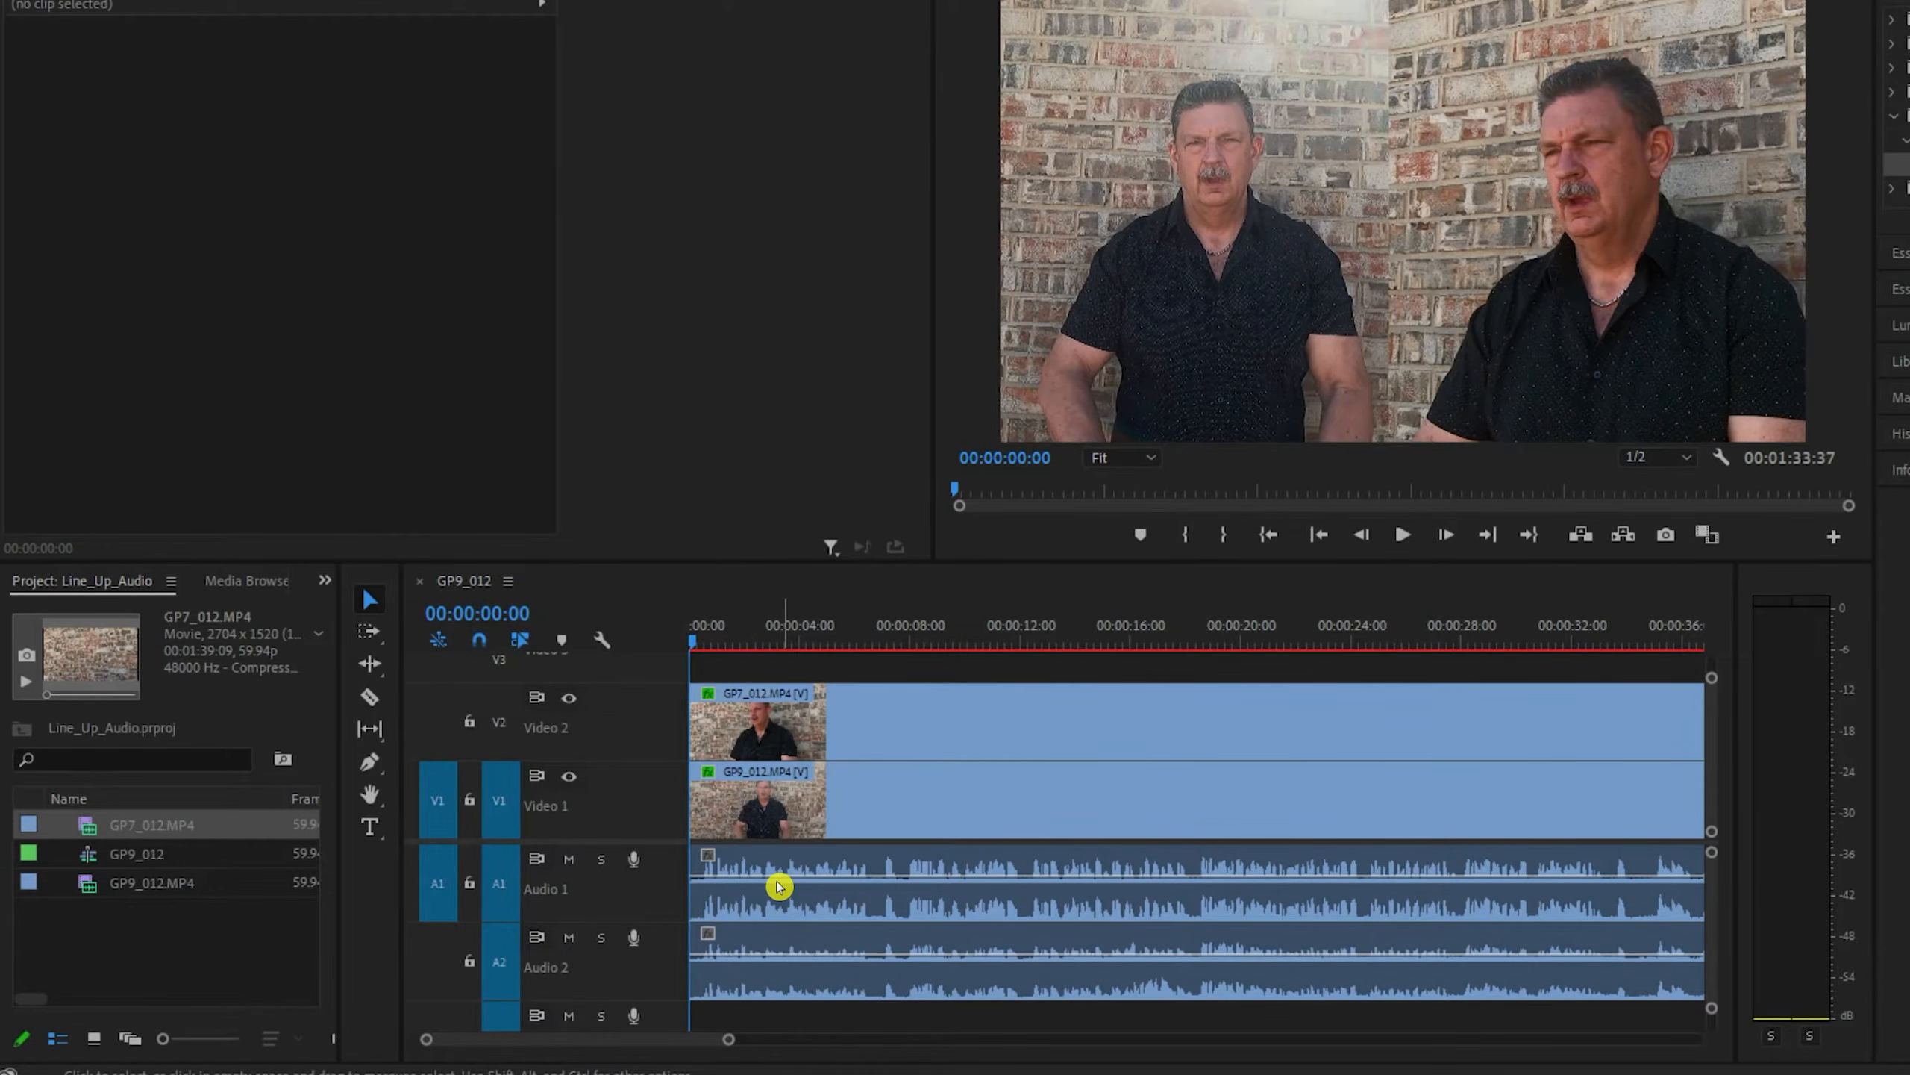
- Delete the GP7_012.MP4 audio from Audio 2 while keeping its video by locking Video 2, then unlock Video 2
click(446, 709)
click(470, 723)
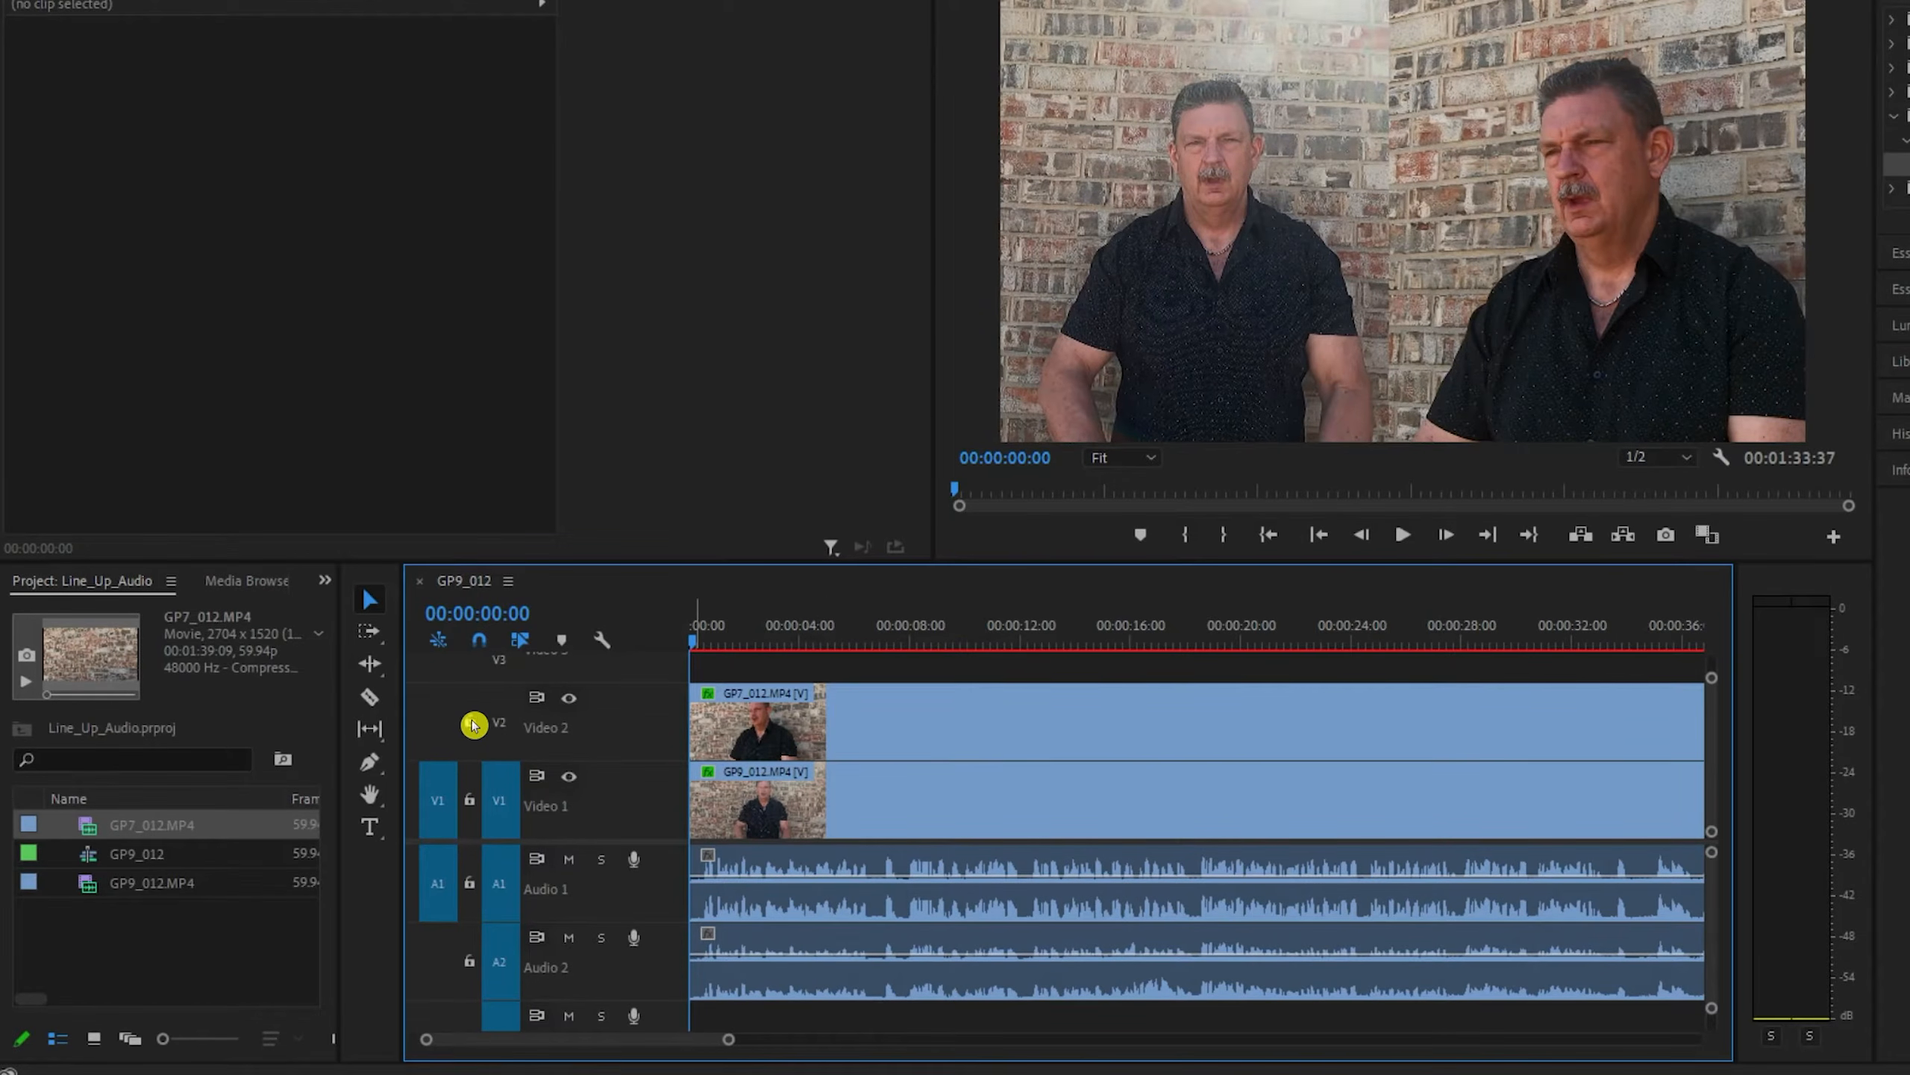
click(860, 975)
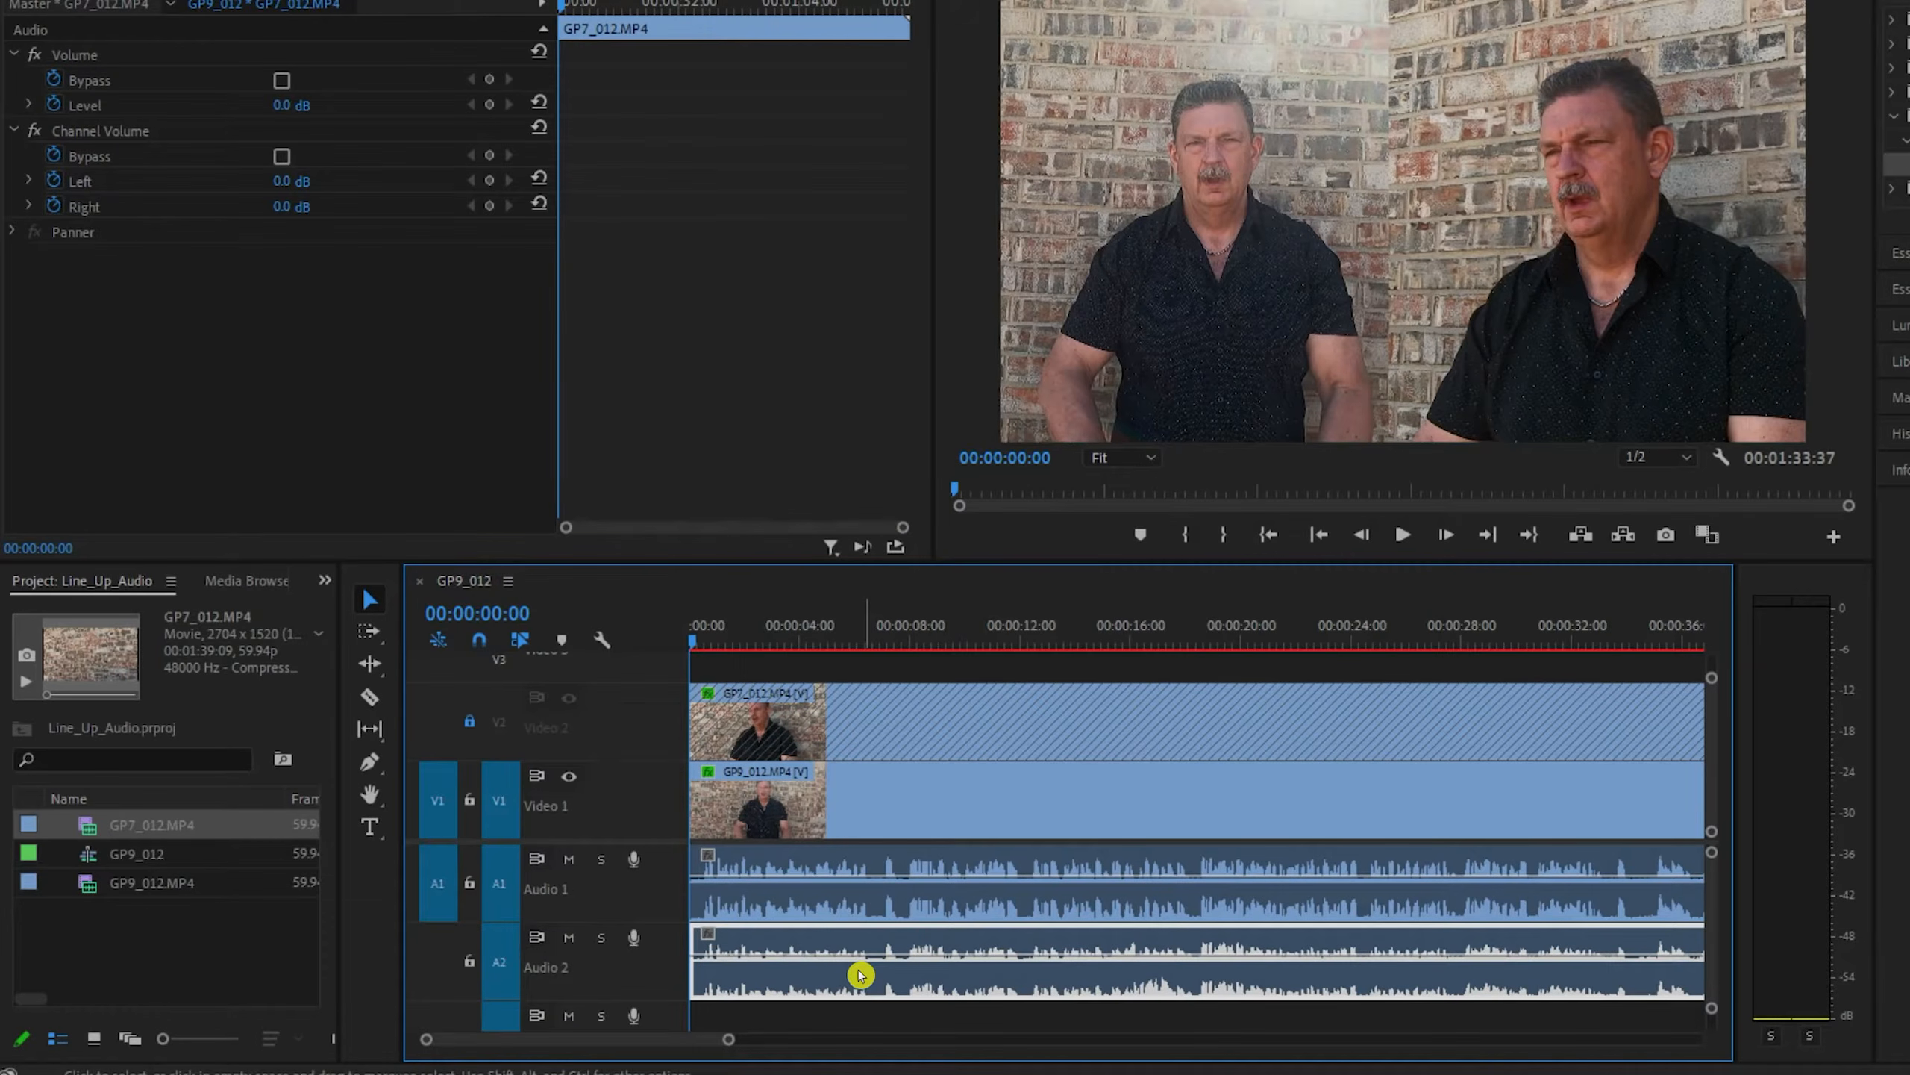
key(Delete)
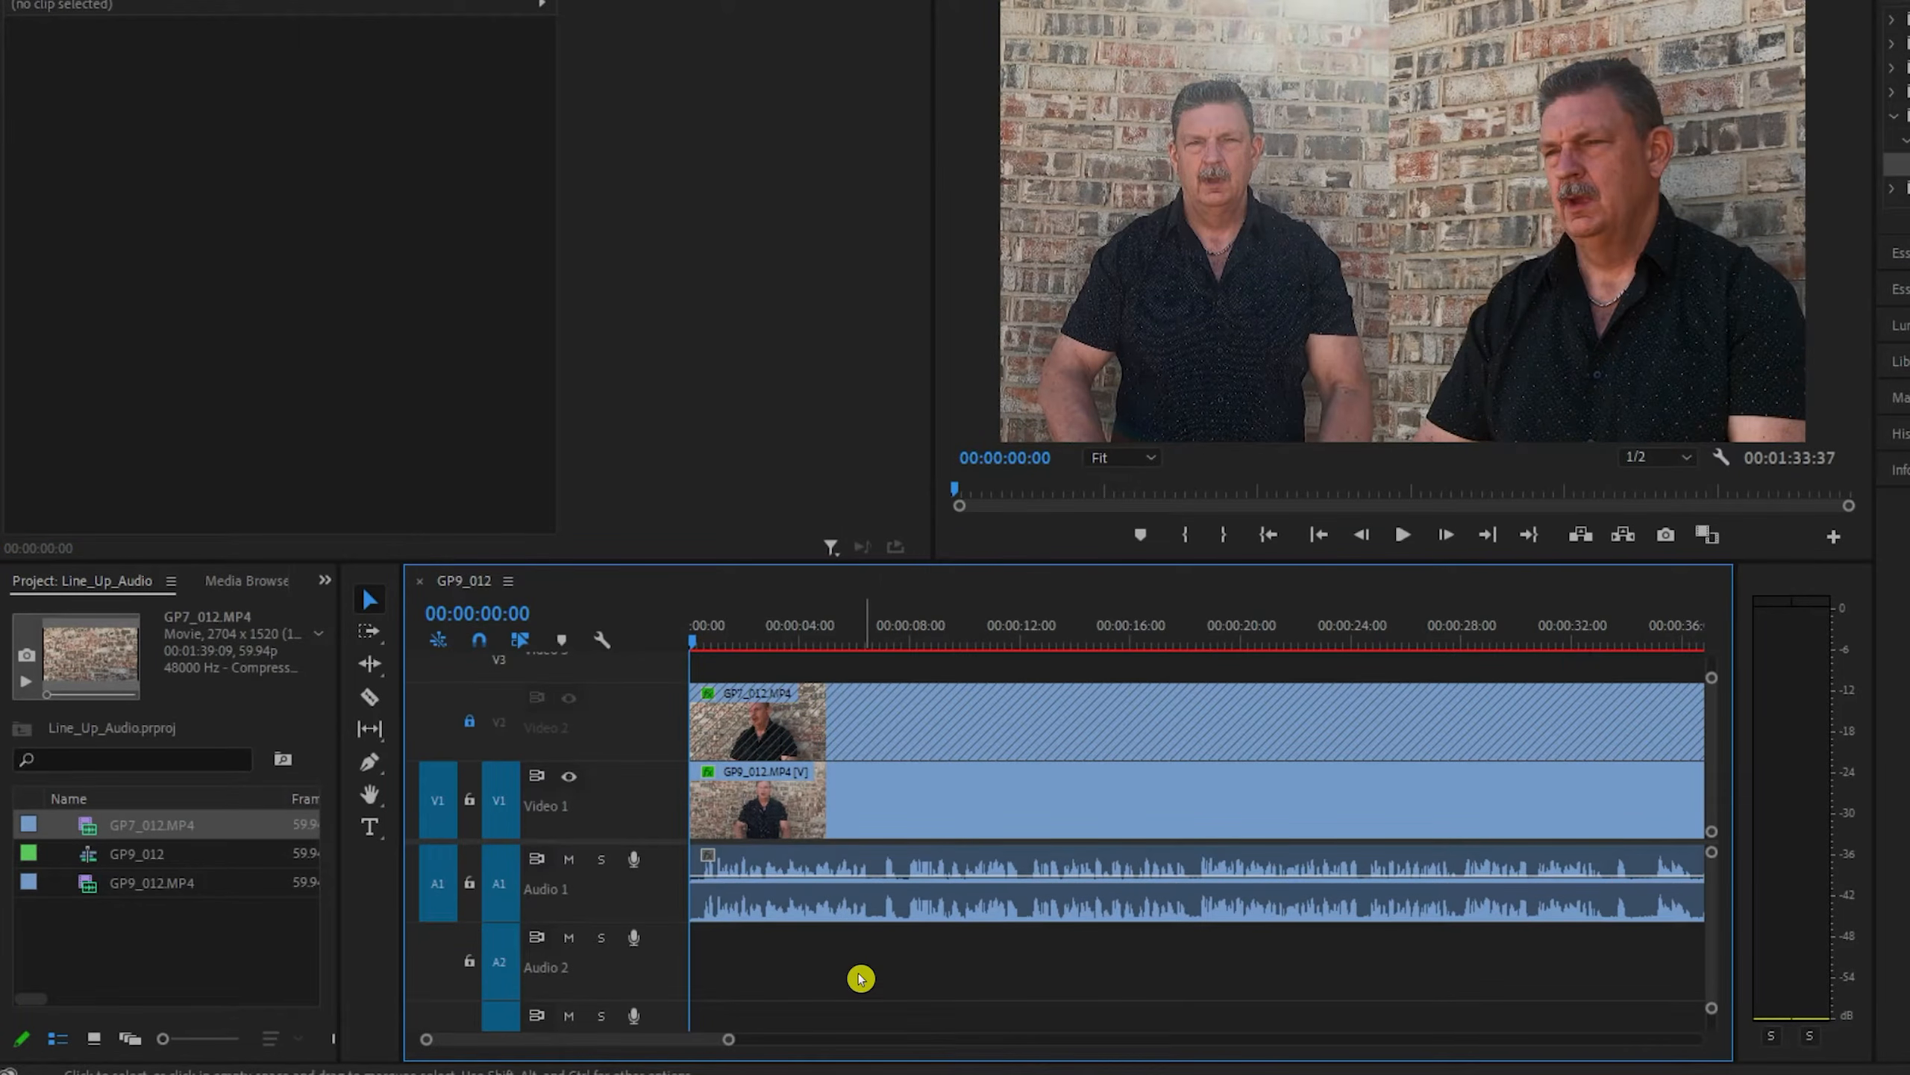
click(462, 725)
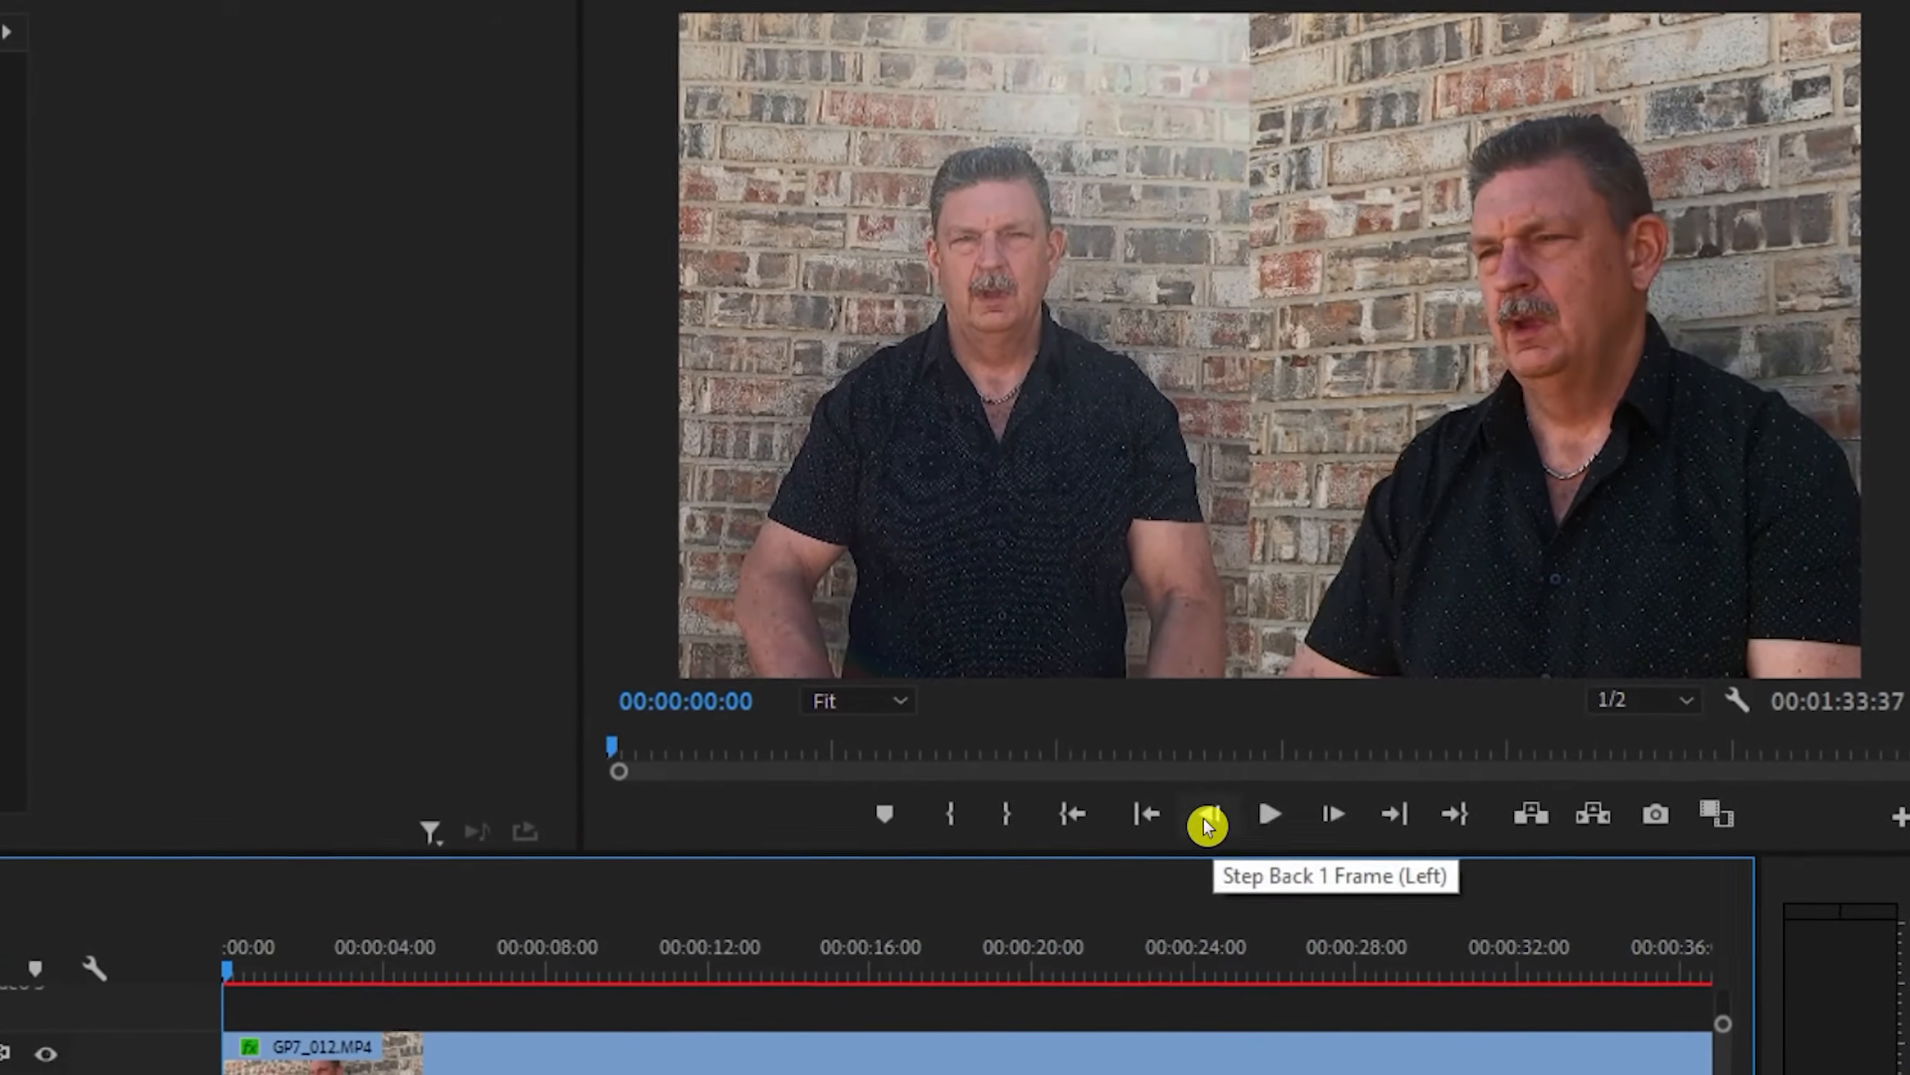
- Play the side-by-side sequence from the start to check that both angles match the remaining audio
click(1237, 862)
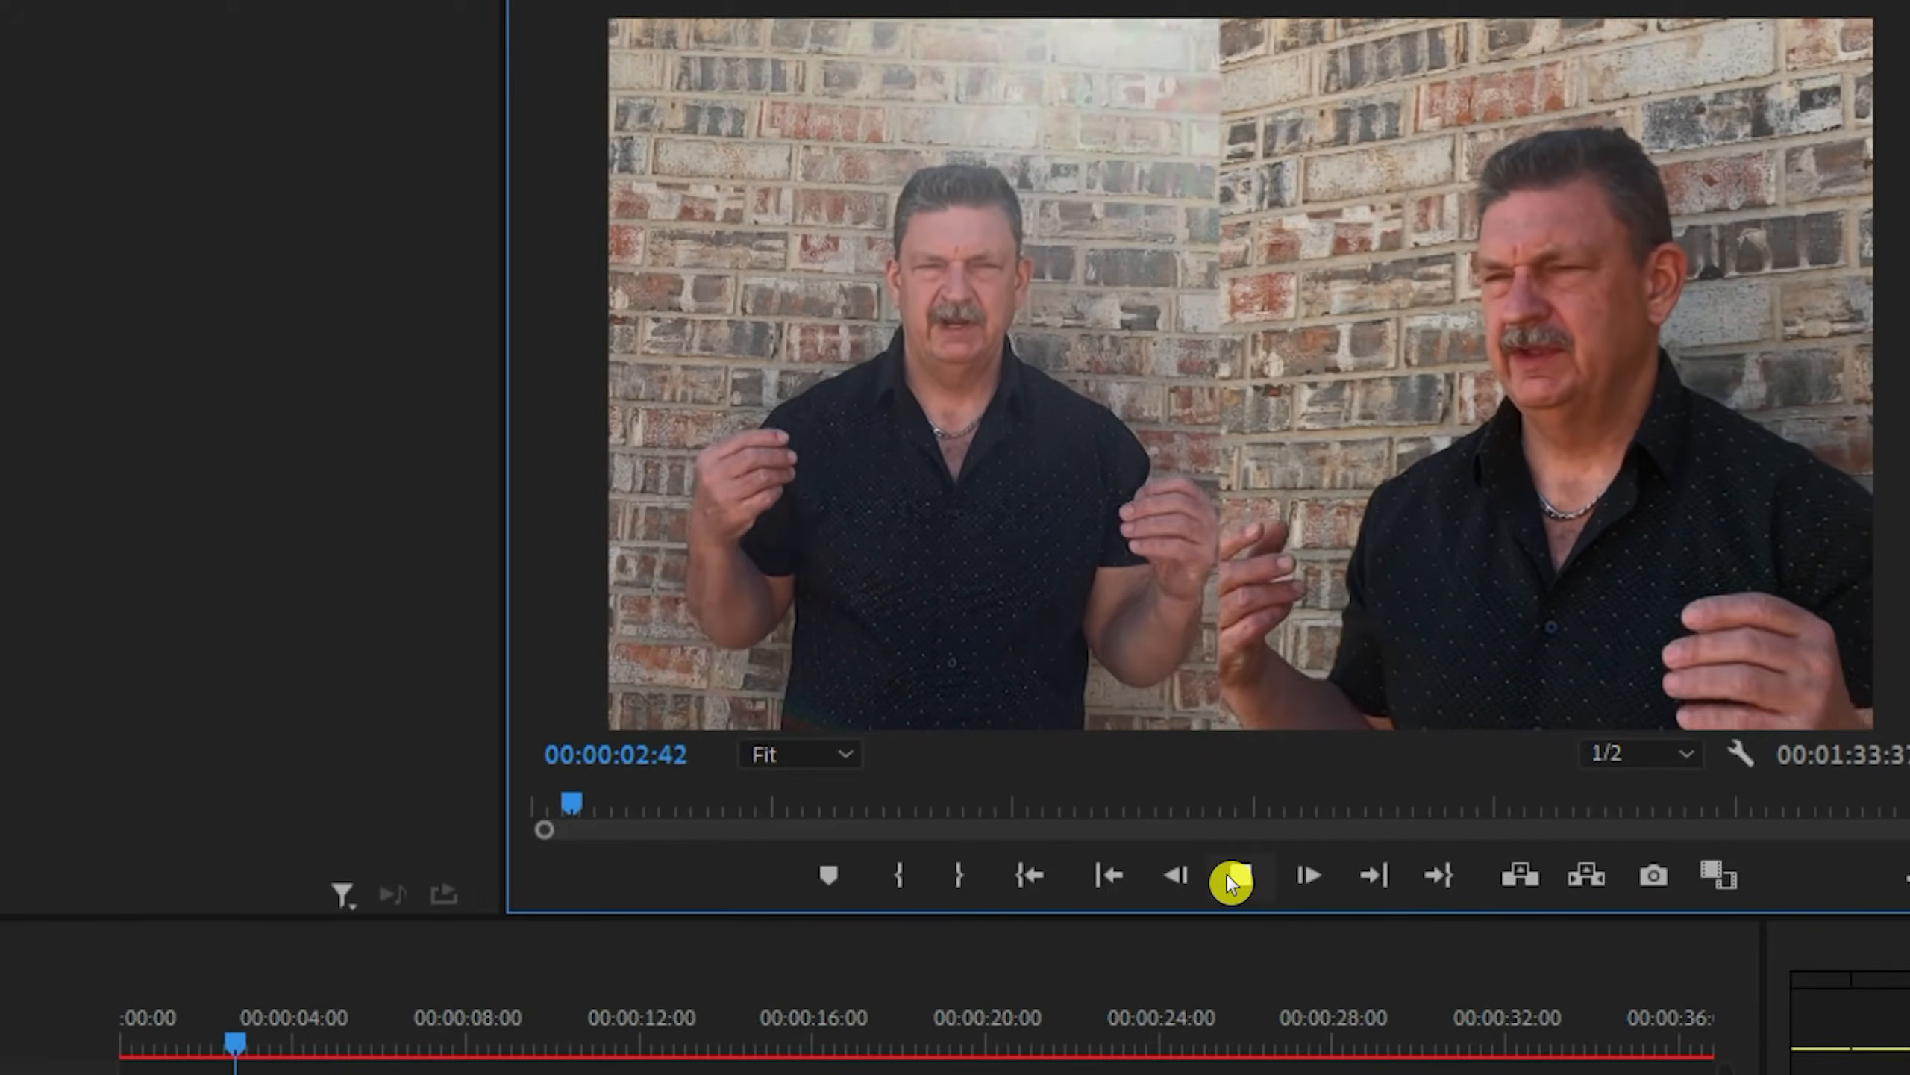
click(1228, 875)
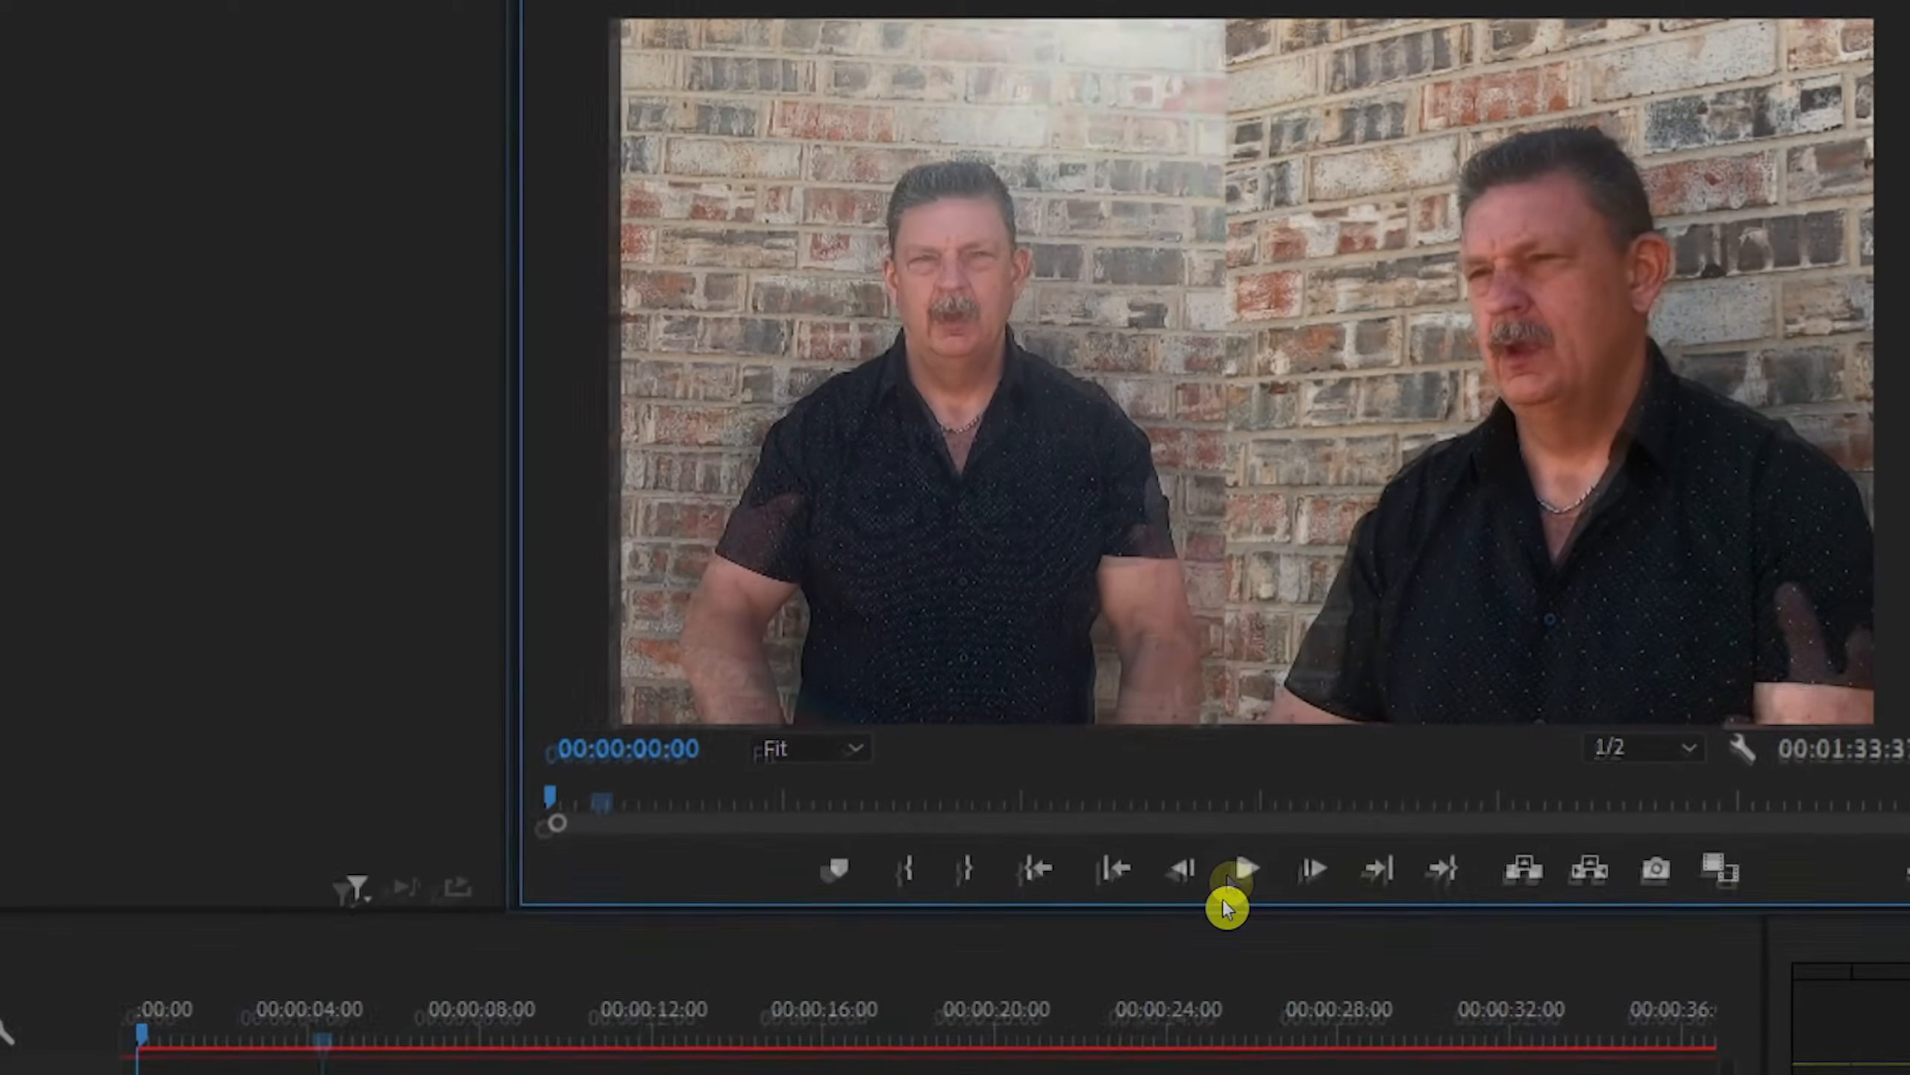